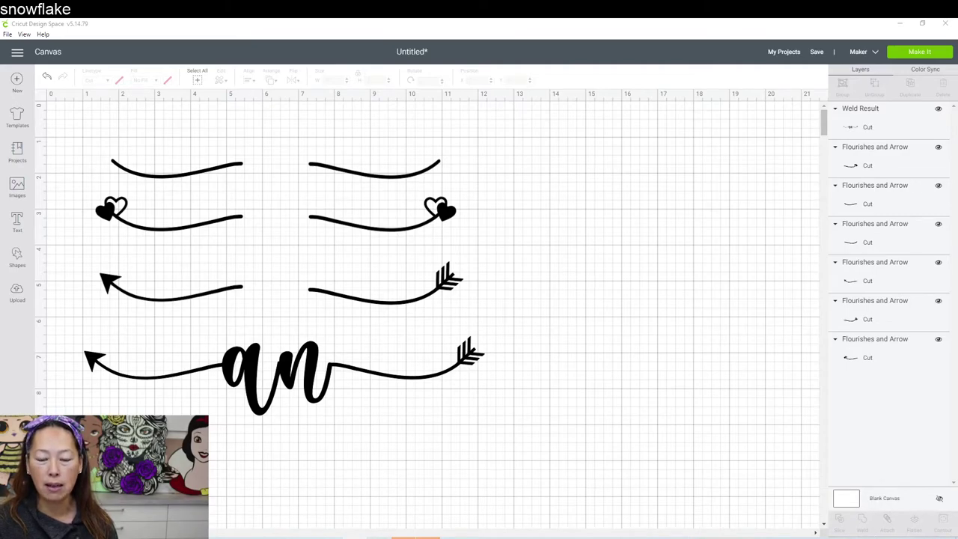
# Step: Switch to Chrome and view the Flourishes and Arrow graphic page on Creative Fabrica
pyautogui.hotkey('alt', 'Tab')
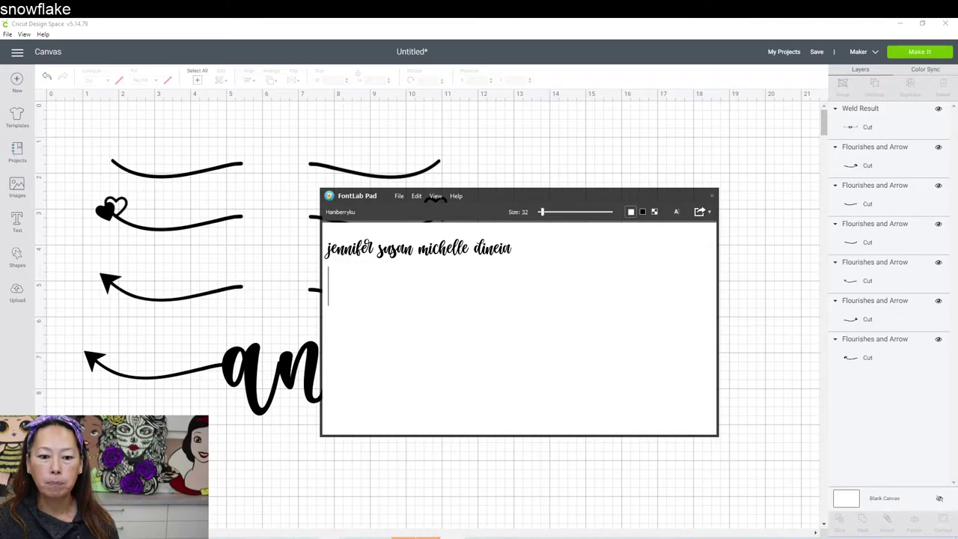
pyautogui.moveTo(416, 534)
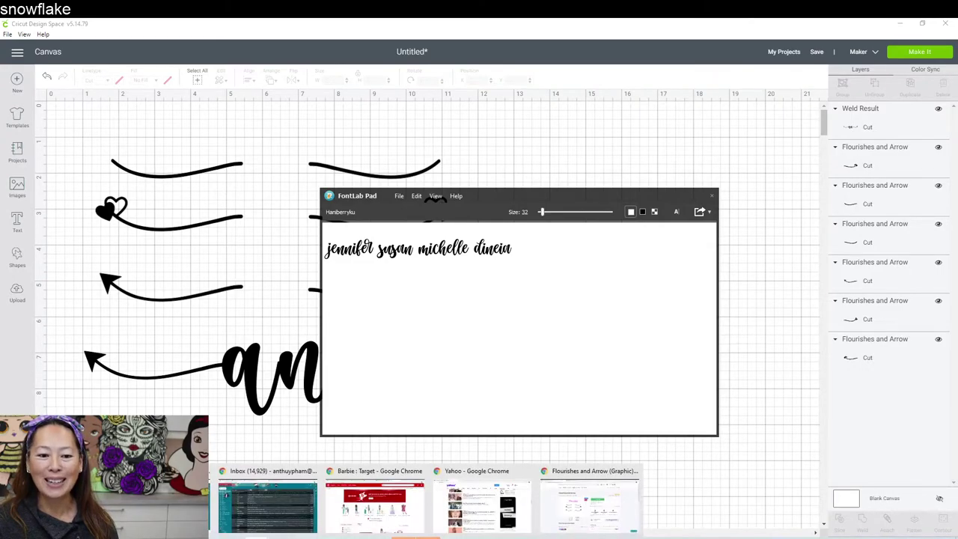
pyautogui.click(571, 510)
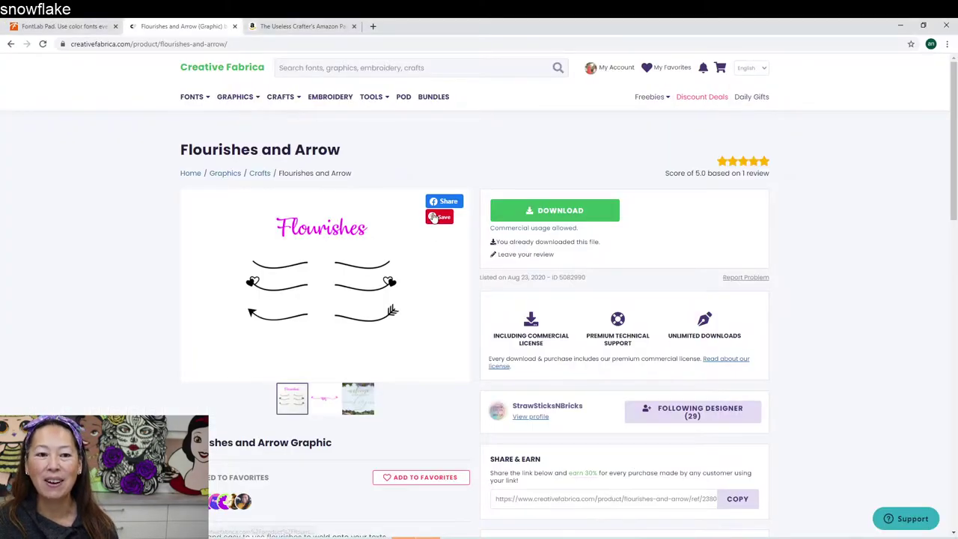
# Step: Browse The Useless Crafter's Amazon storefront to Cricut Related Products and view the 30-piece 60° deep cut replacement blades
pyautogui.click(299, 26)
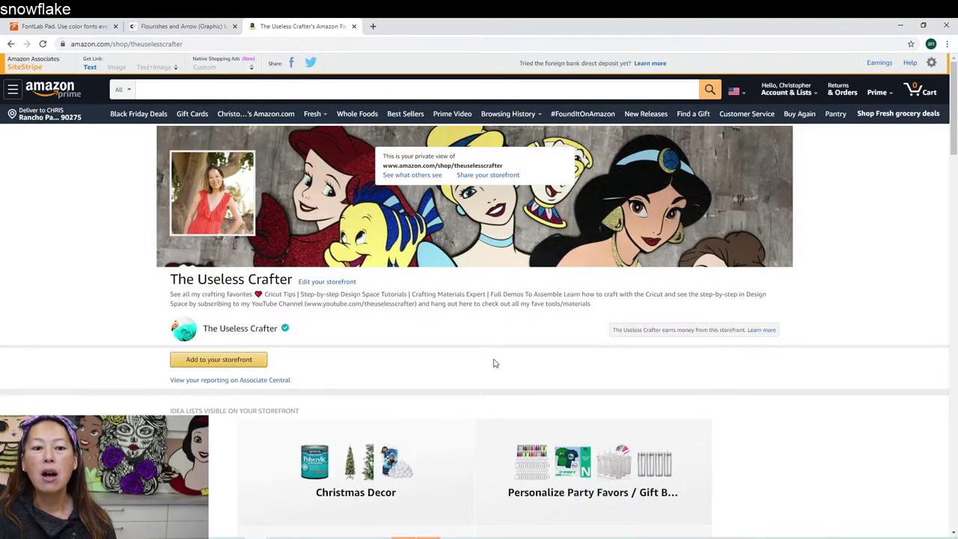
pyautogui.scroll(-3, 497, 381)
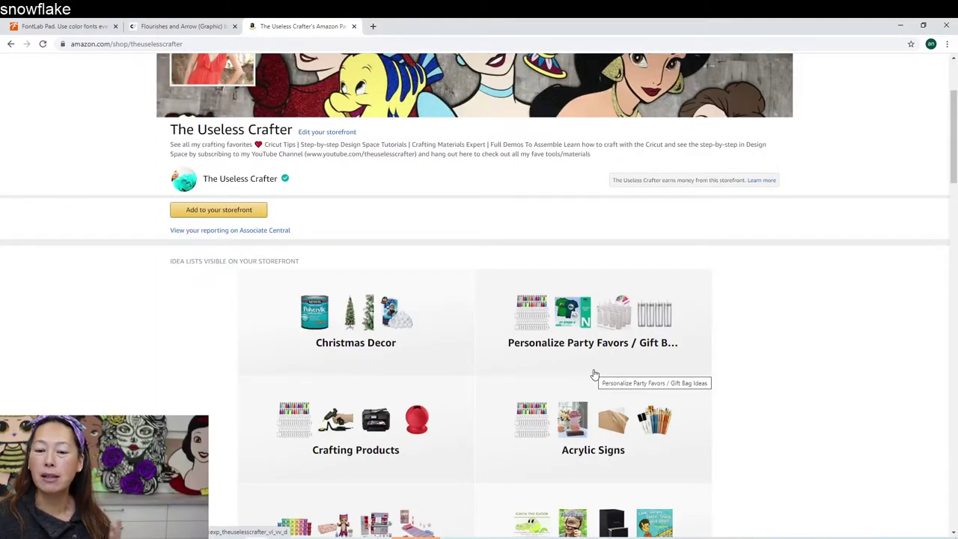
pyautogui.scroll(-2, 555, 376)
pyautogui.scroll(-3, 554, 376)
pyautogui.scroll(-3, 554, 376)
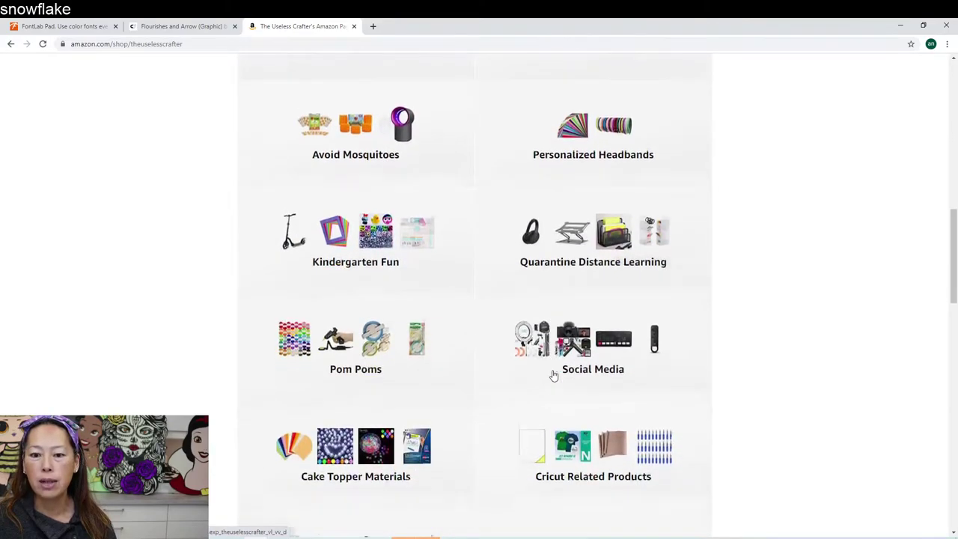
pyautogui.scroll(-4, 624, 425)
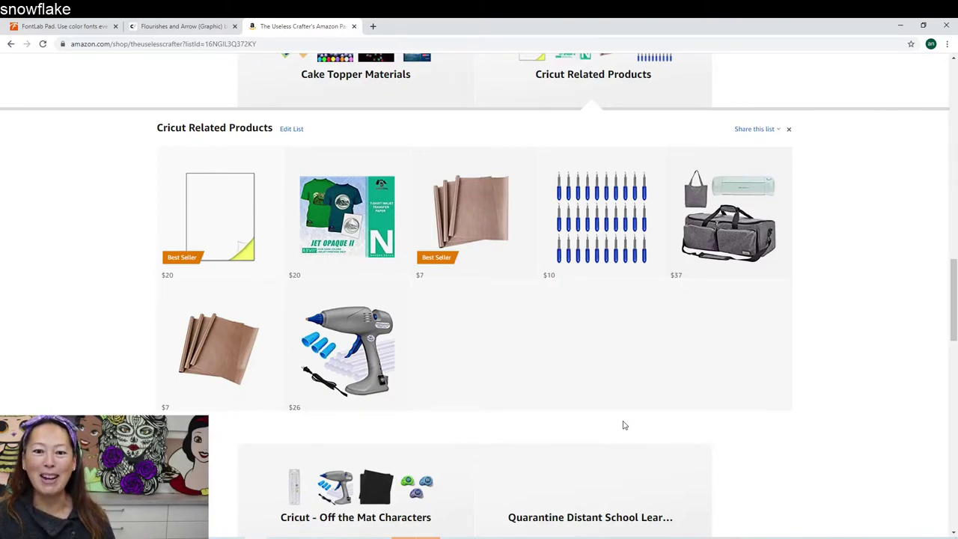
pyautogui.click(590, 229)
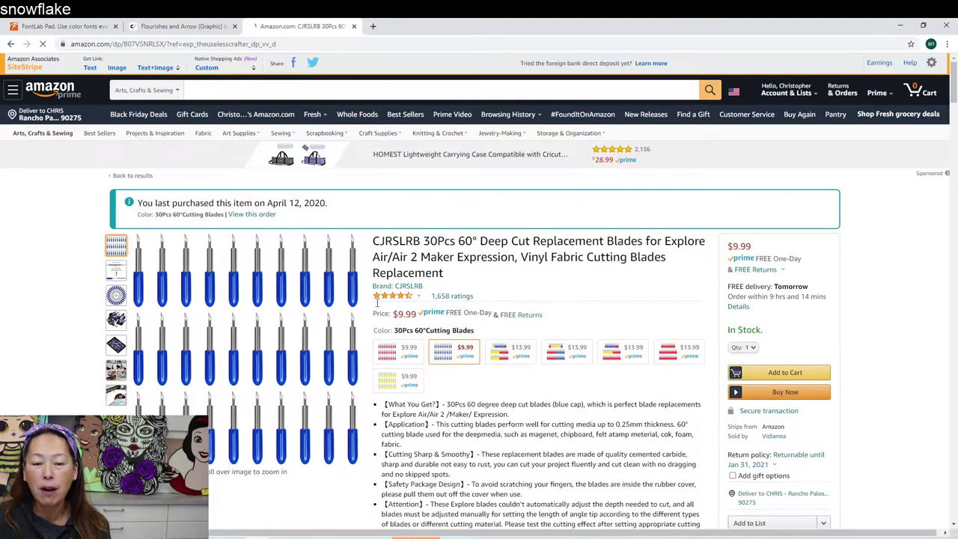
pyautogui.moveTo(240, 314)
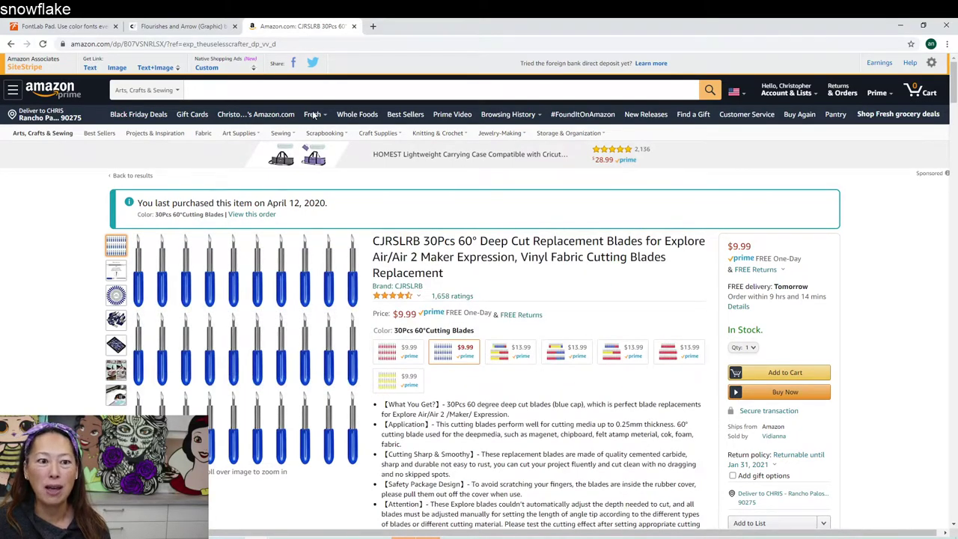
# Step: View the FontLab Pad download page, and check the recent fonts list in the FontLab Pad app
pyautogui.click(75, 26)
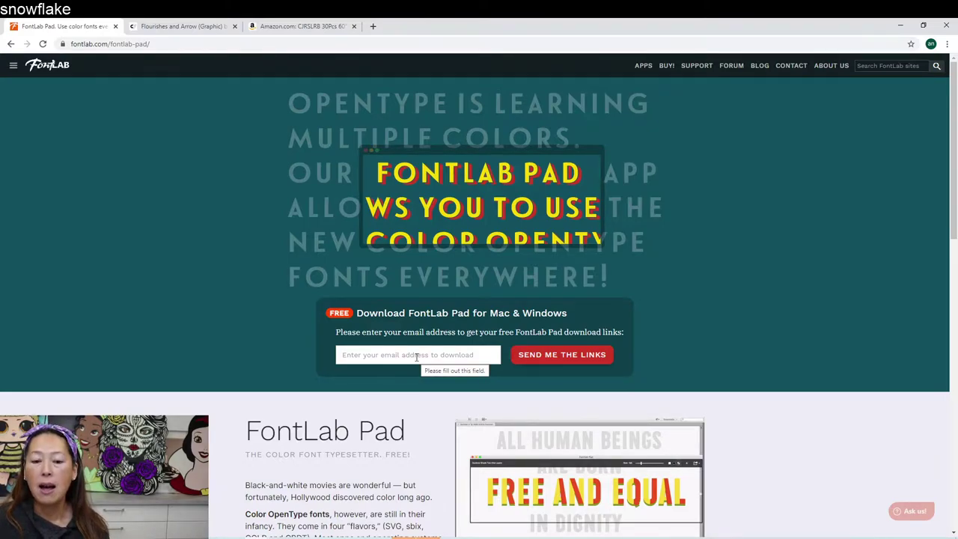
pyautogui.click(464, 538)
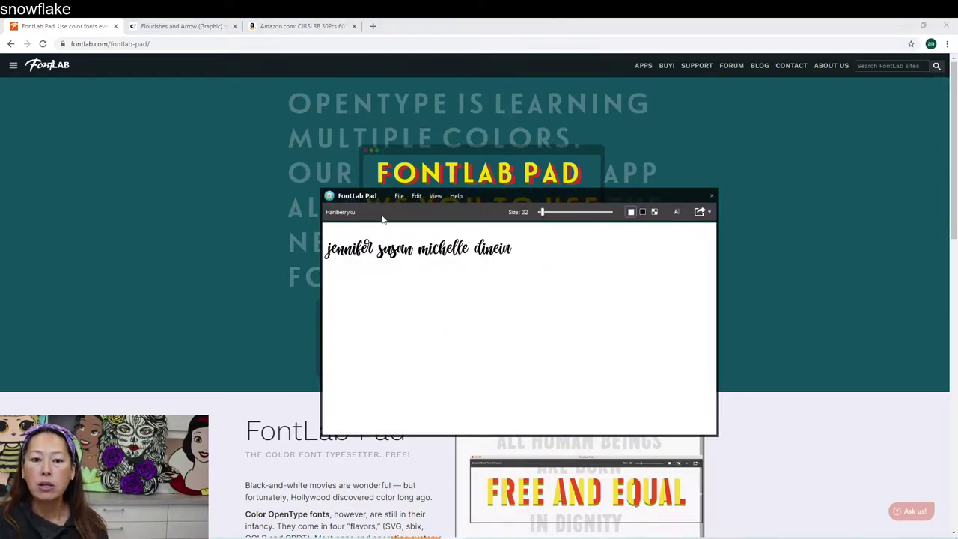
pyautogui.click(399, 196)
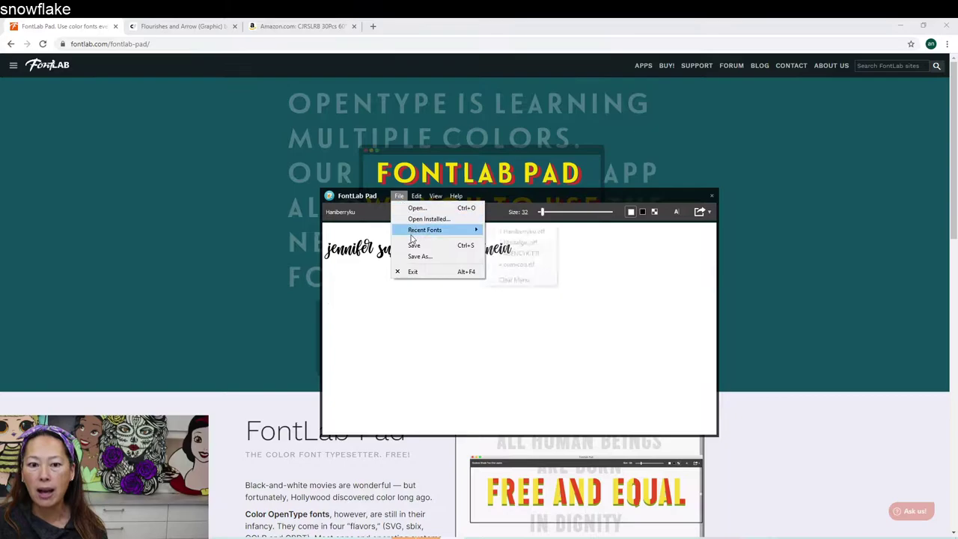
pyautogui.moveTo(415, 232)
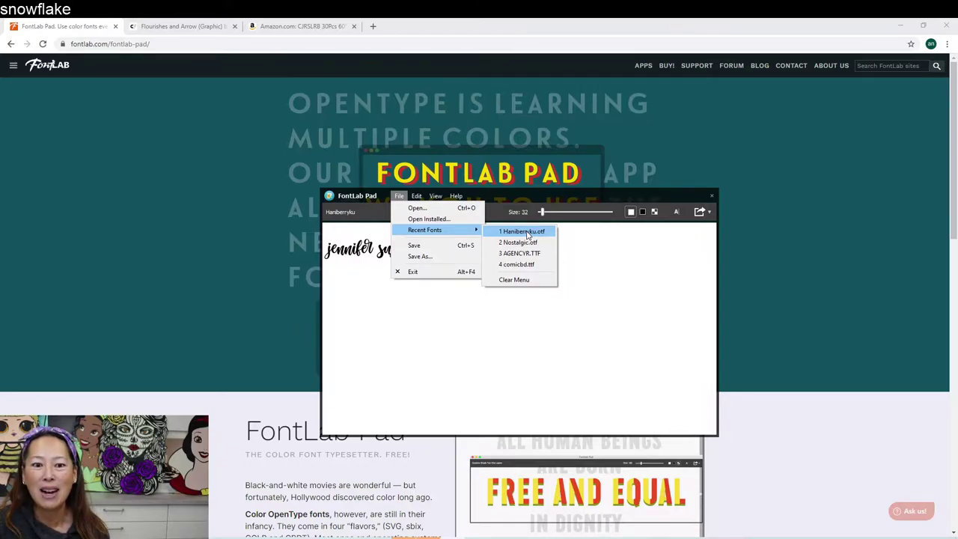
pyautogui.click(548, 322)
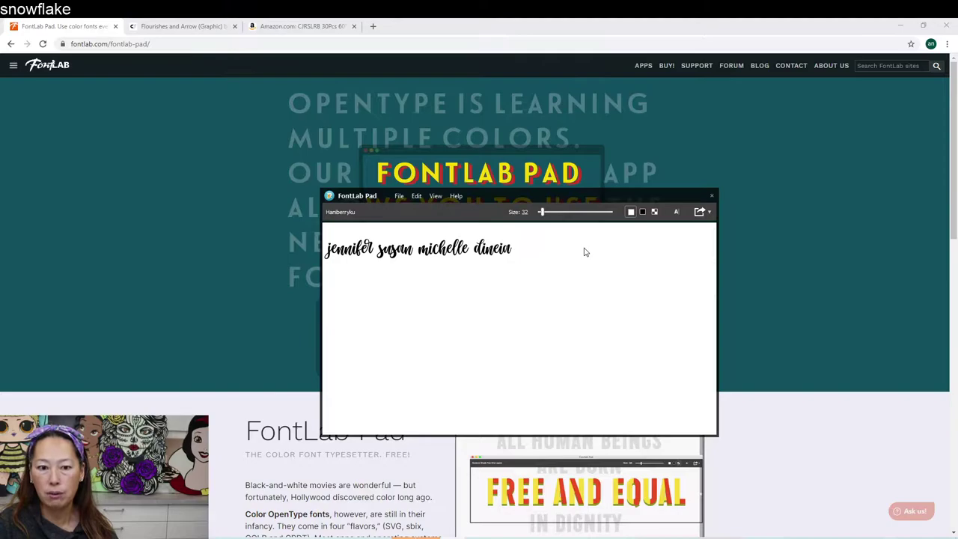
# Step: Add three first names, separated by spaces, on the second text line in the Haniberryku font
pyautogui.write('michelle')
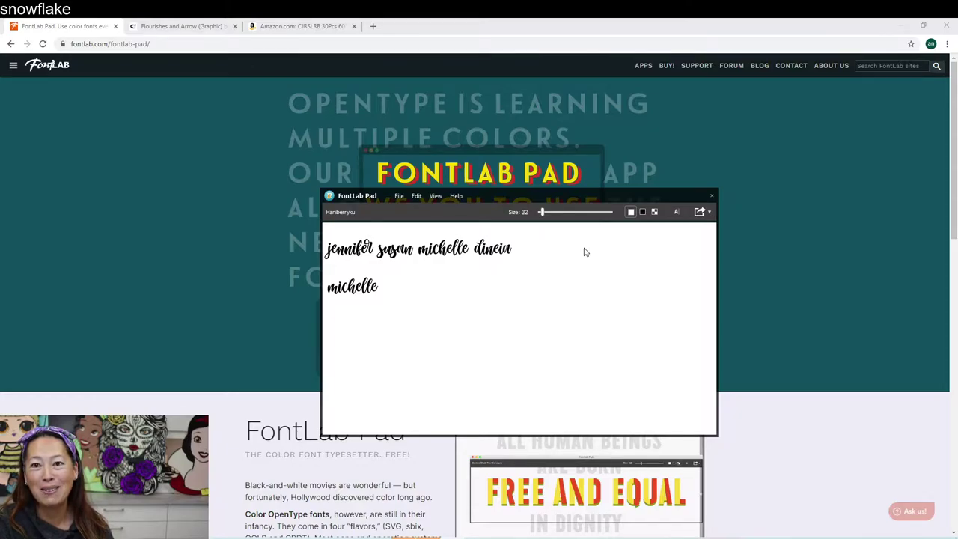
pyautogui.write('tracy')
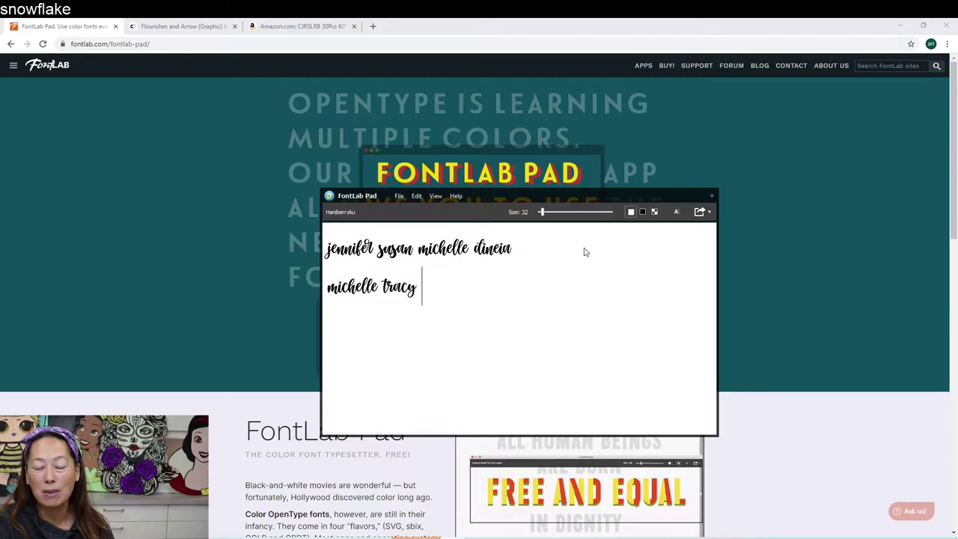
pyautogui.write(' kailani')
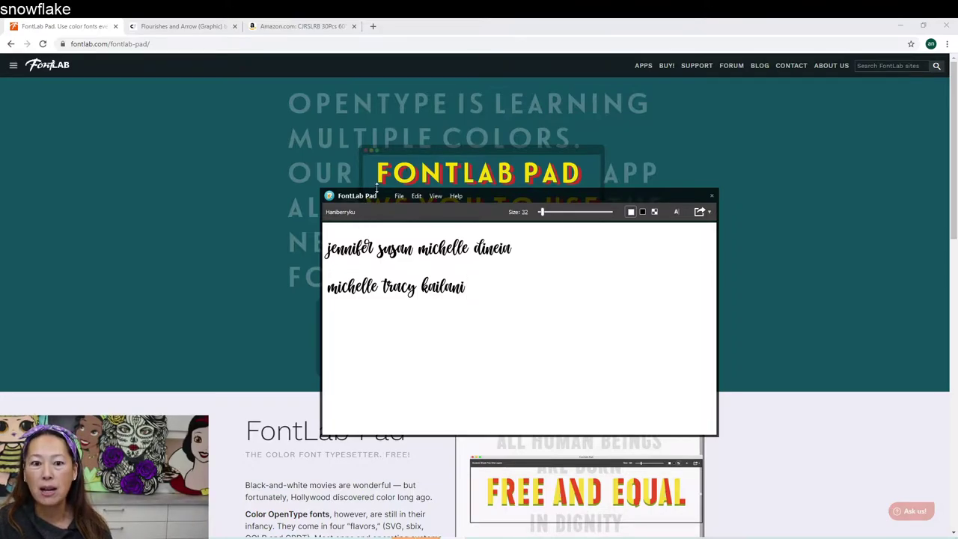
# Step: Save the lettering as an SVG file named "jewelry dishes" on the Desktop
pyautogui.click(399, 196)
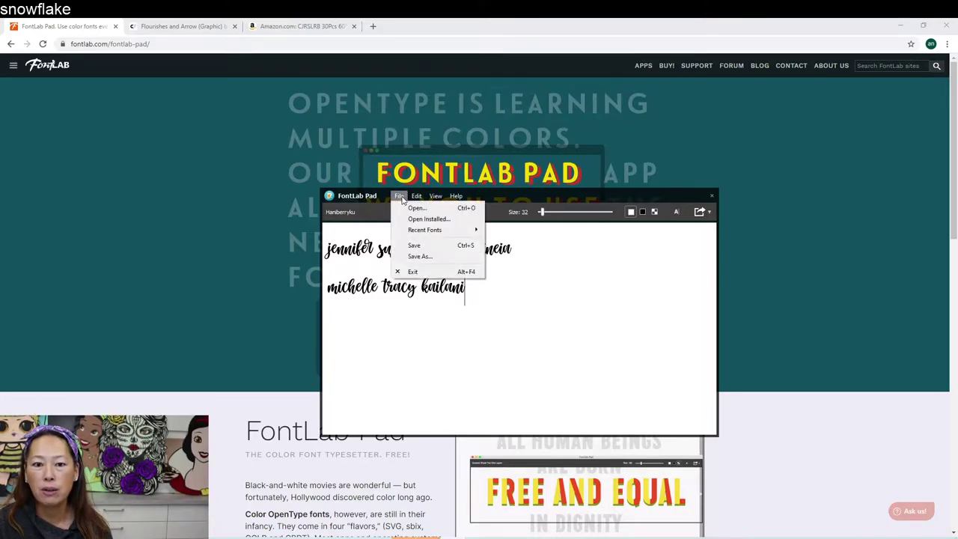
pyautogui.click(428, 257)
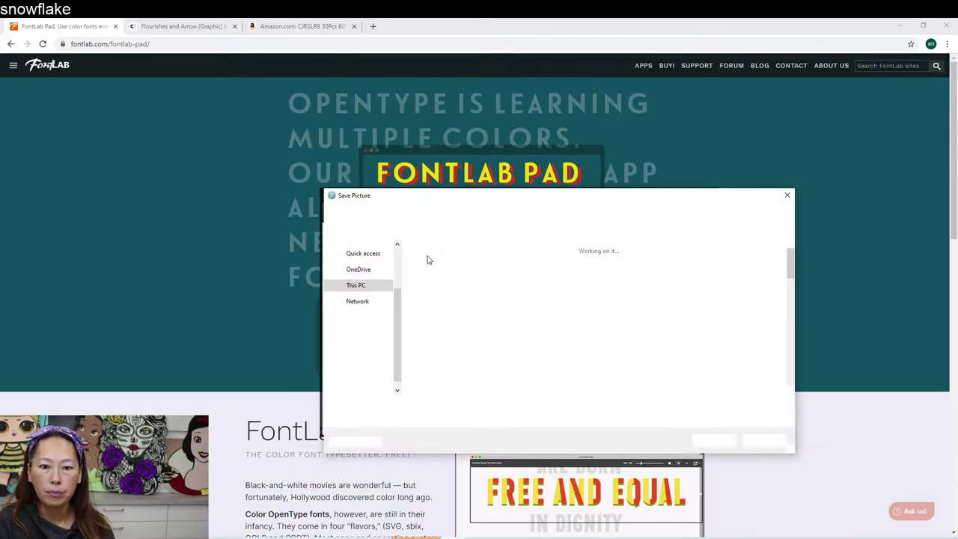
pyautogui.write('jewelry tri')
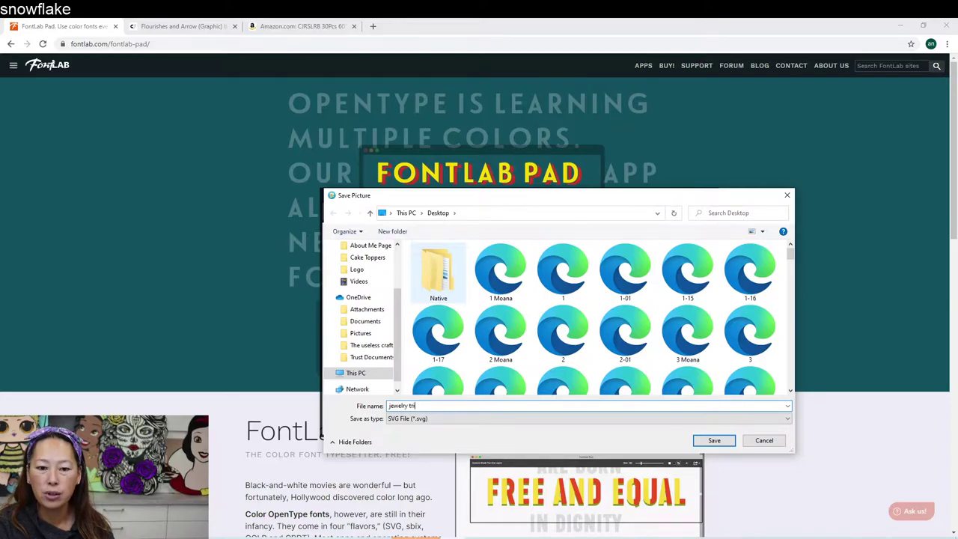
pyautogui.press('BackSpace')
pyautogui.write('dishes')
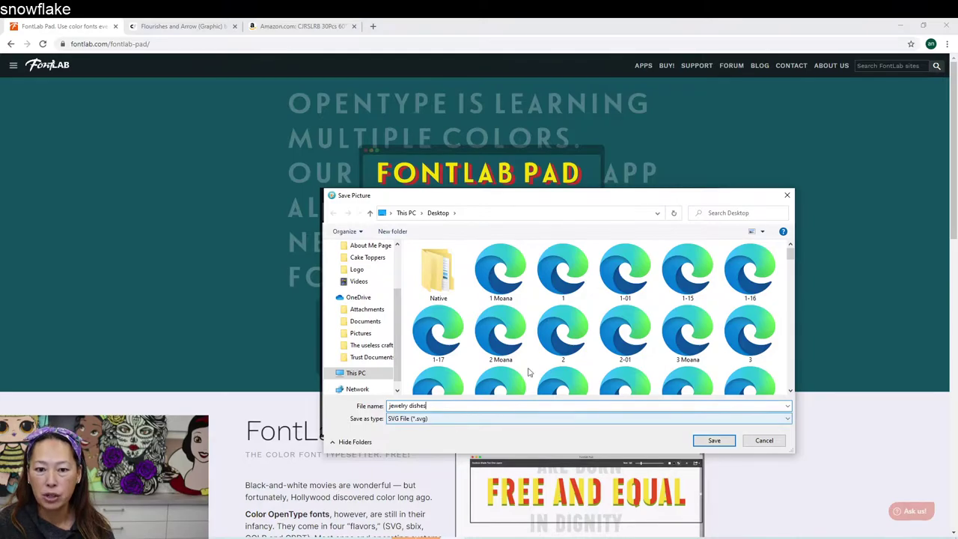
pyautogui.click(722, 443)
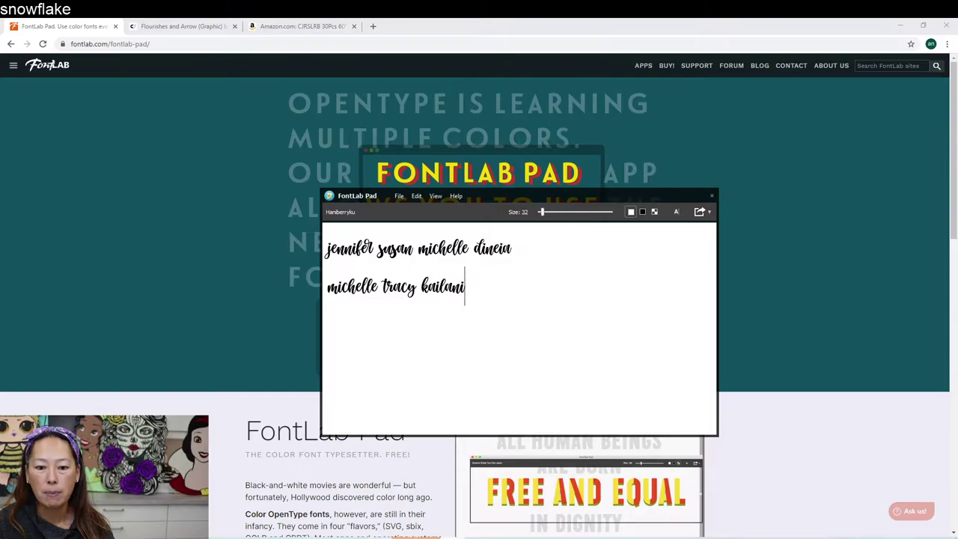
# Step: Return to the Flourishes and Arrow graphic page in Chrome and review its preview and download details
pyautogui.moveTo(415, 537)
pyautogui.click(304, 520)
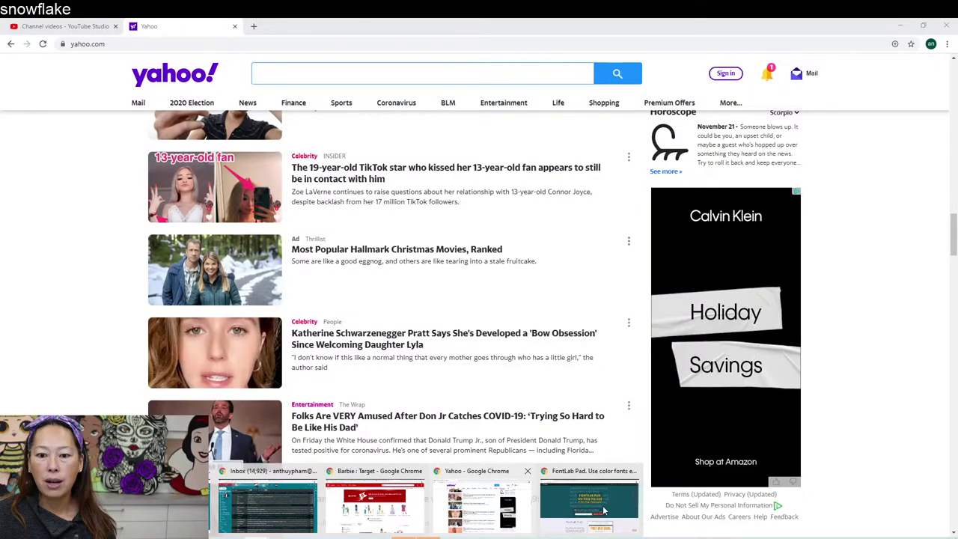
pyautogui.click(589, 506)
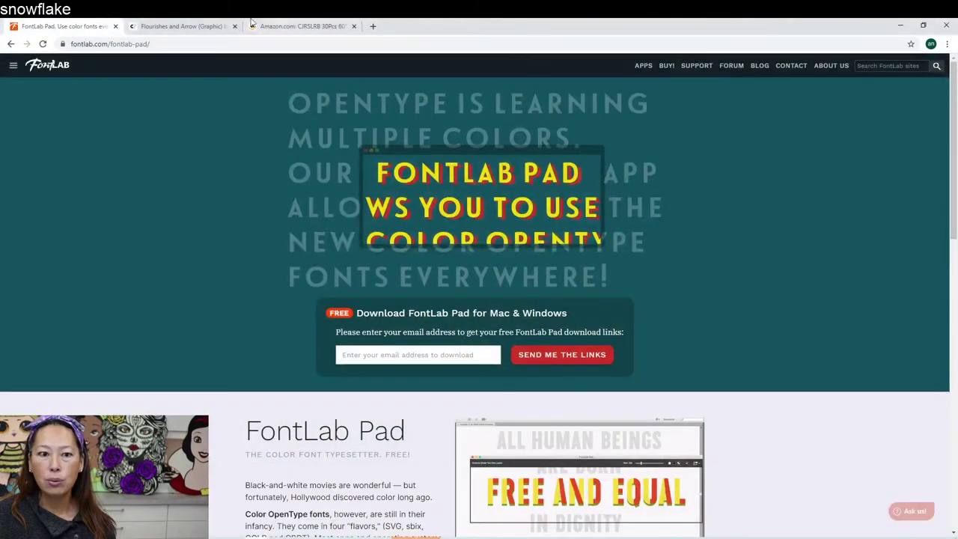
pyautogui.click(180, 26)
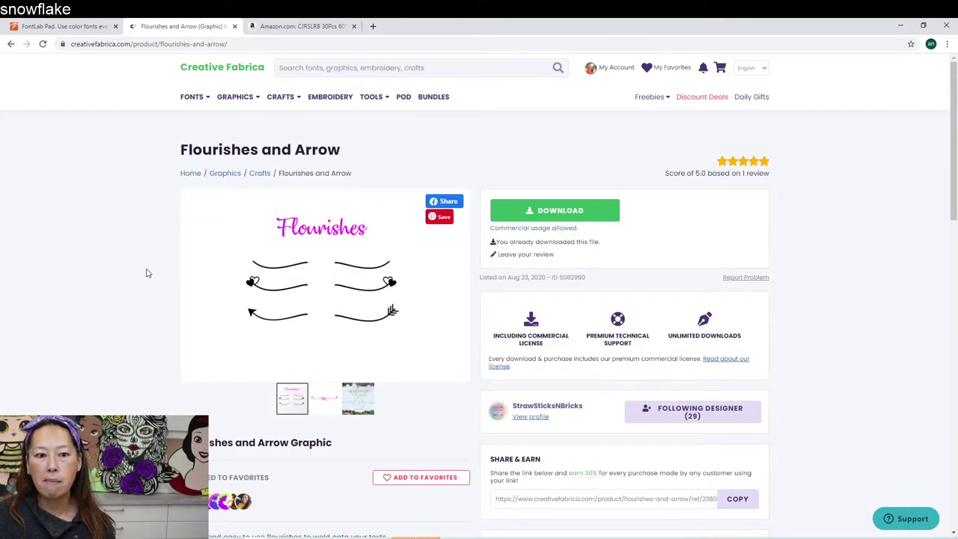
pyautogui.scroll(-1, 137, 279)
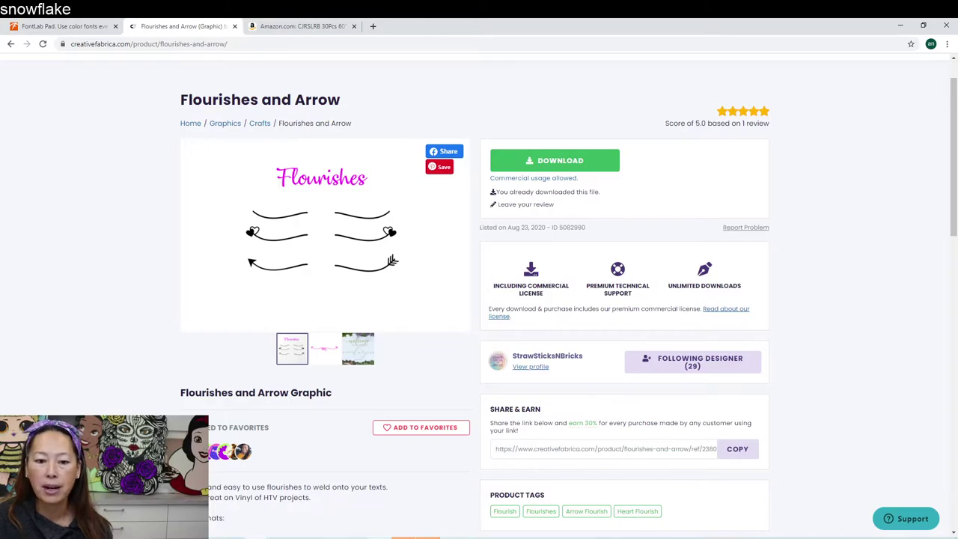
# Step: Switch to Cricut Design Space and load the "jewelry dishes" SVG from the Desktop as an image upload
pyautogui.click(416, 536)
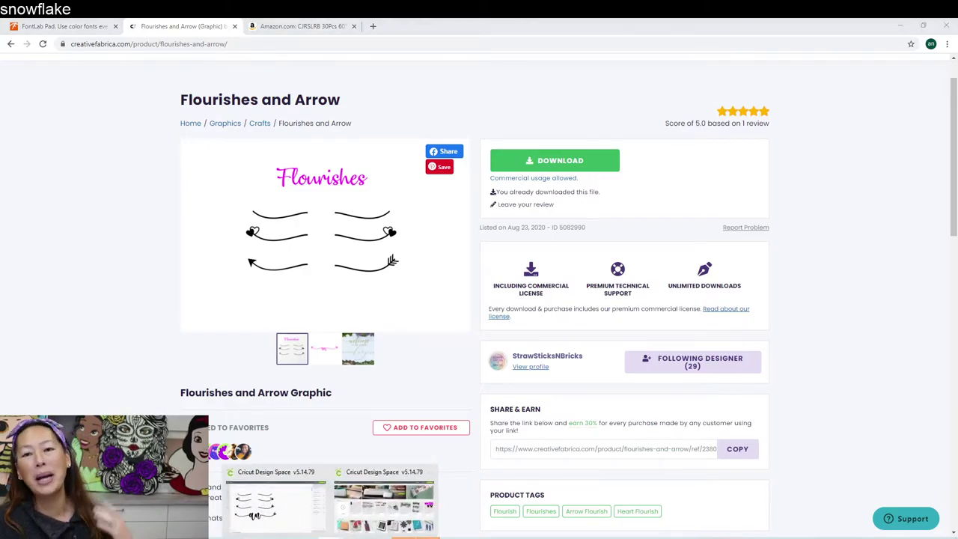
pyautogui.click(302, 508)
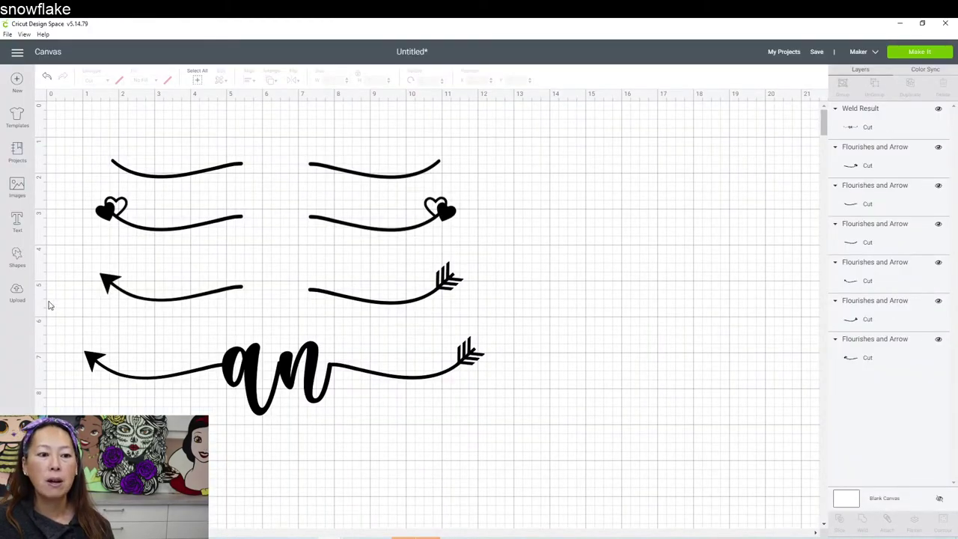
pyautogui.click(21, 297)
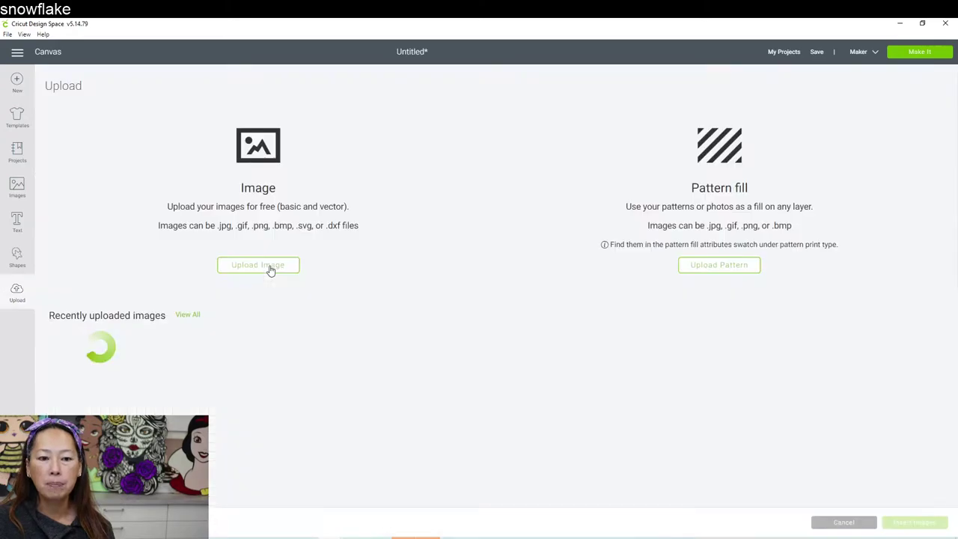
pyautogui.click(271, 268)
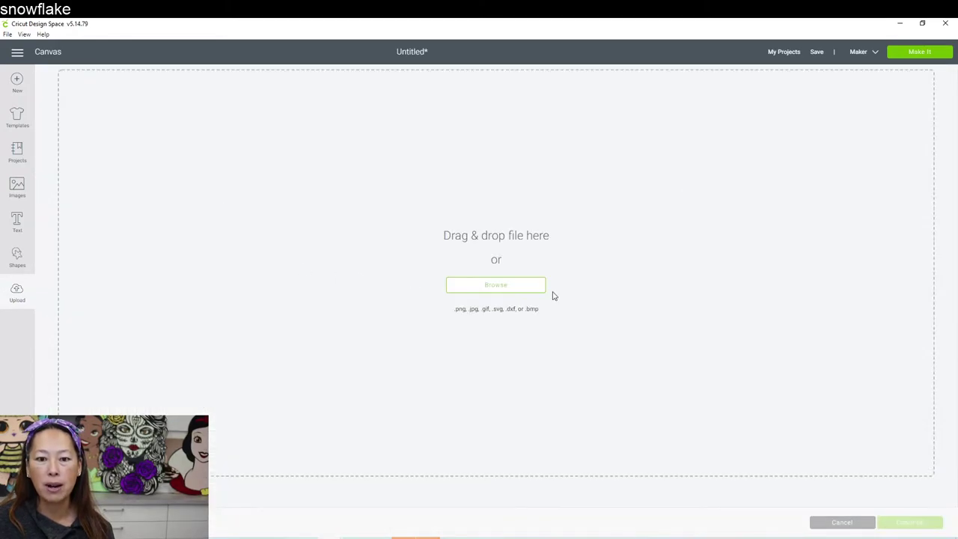
pyautogui.click(516, 290)
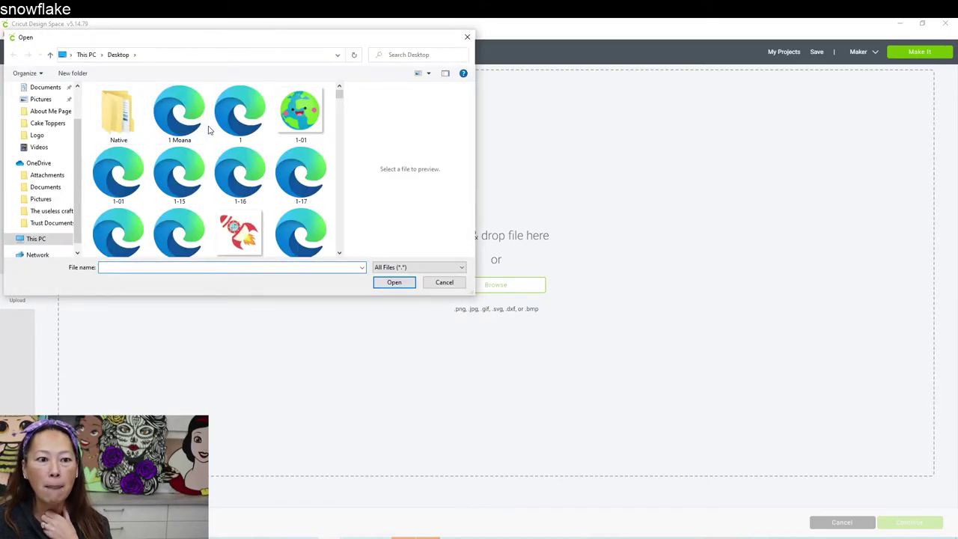
pyautogui.scroll(-5, 224, 180)
pyautogui.scroll(-10, 224, 180)
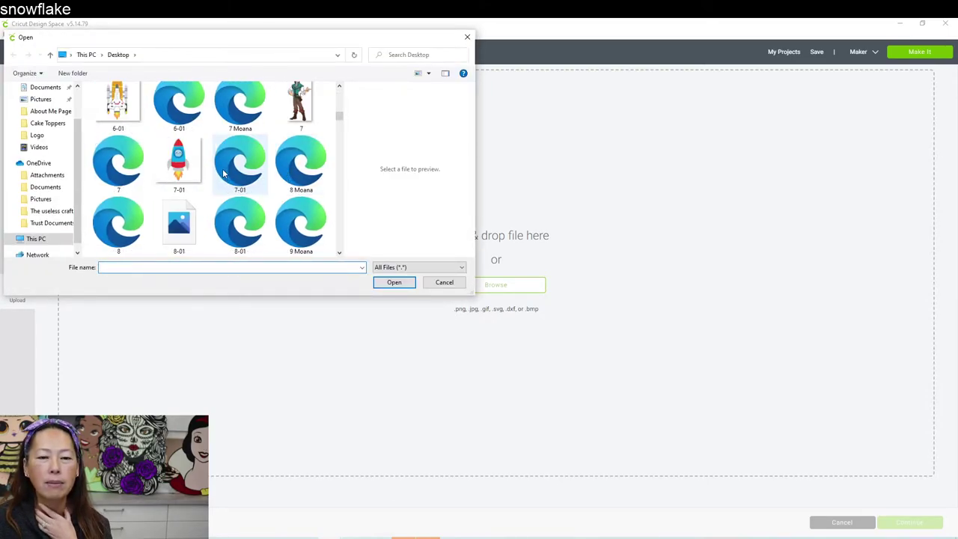
pyautogui.scroll(-15, 221, 171)
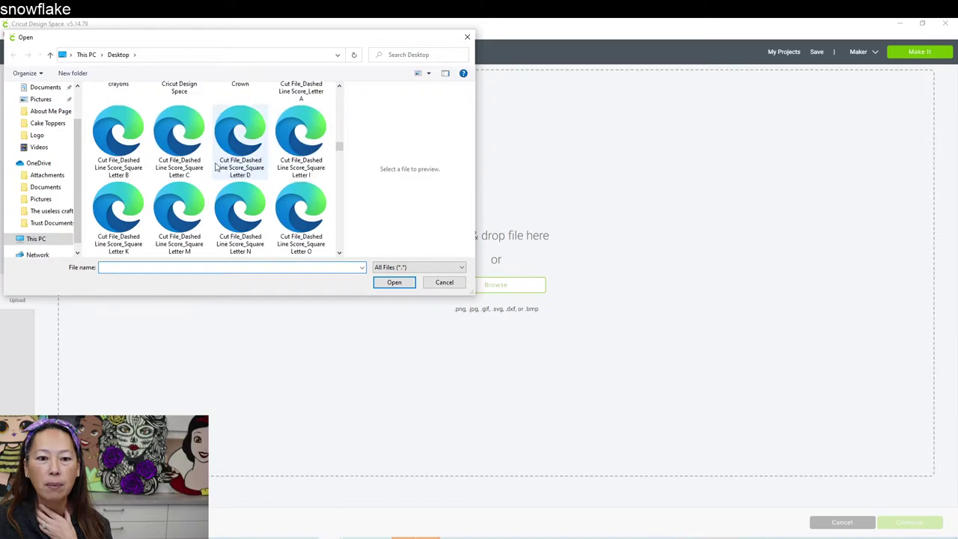
pyautogui.scroll(-3, 207, 170)
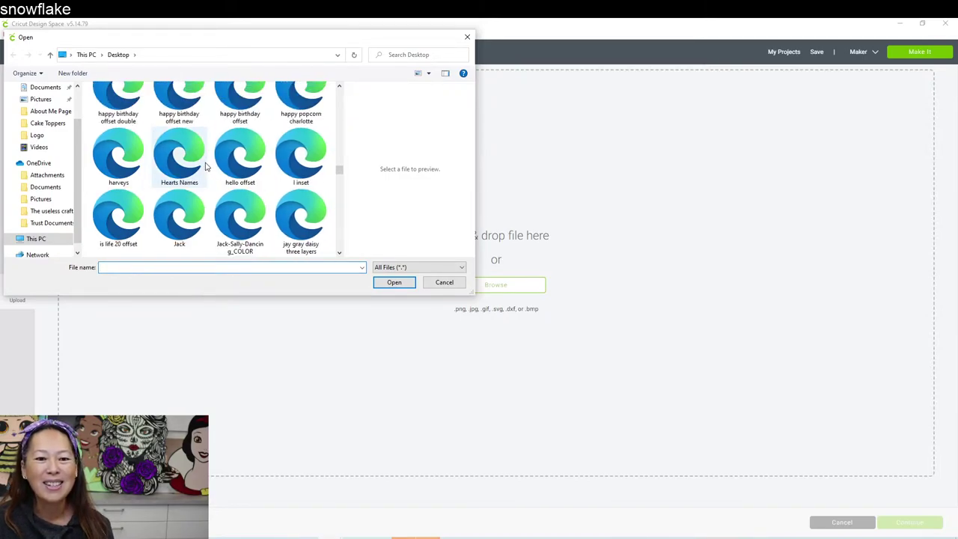
pyautogui.scroll(-3, 207, 170)
pyautogui.doubleClick(182, 219)
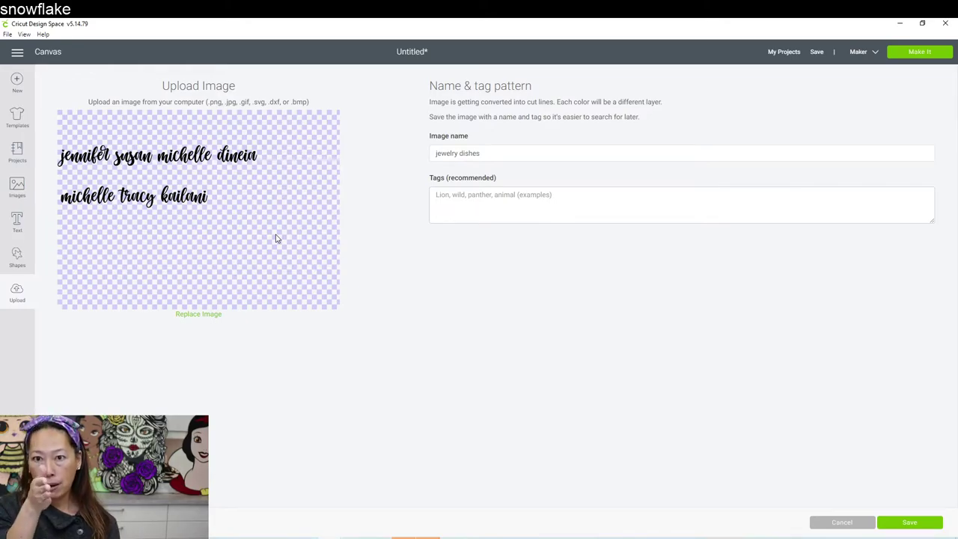
# Step: Save the "jewelry dishes" upload and insert it from the recently uploaded images onto the canvas
pyautogui.click(910, 523)
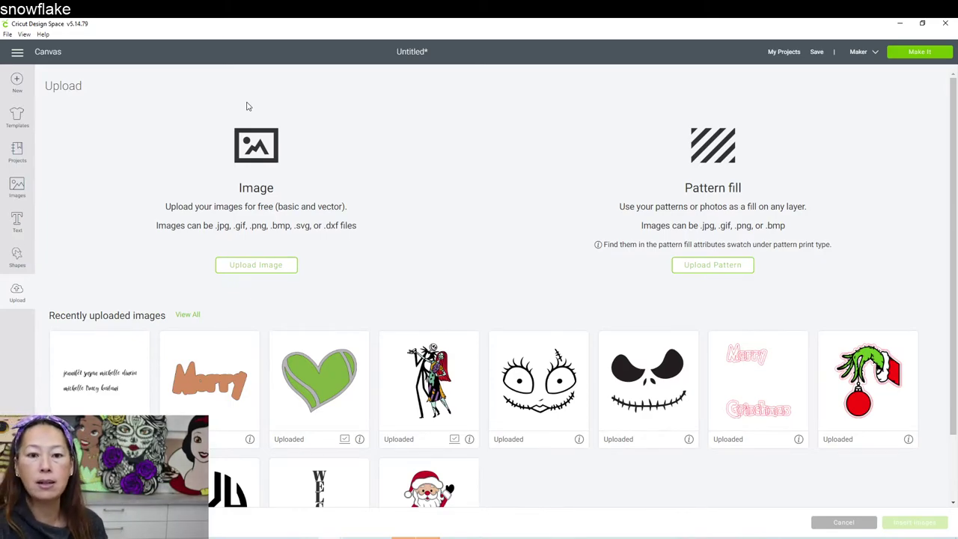
pyautogui.click(80, 388)
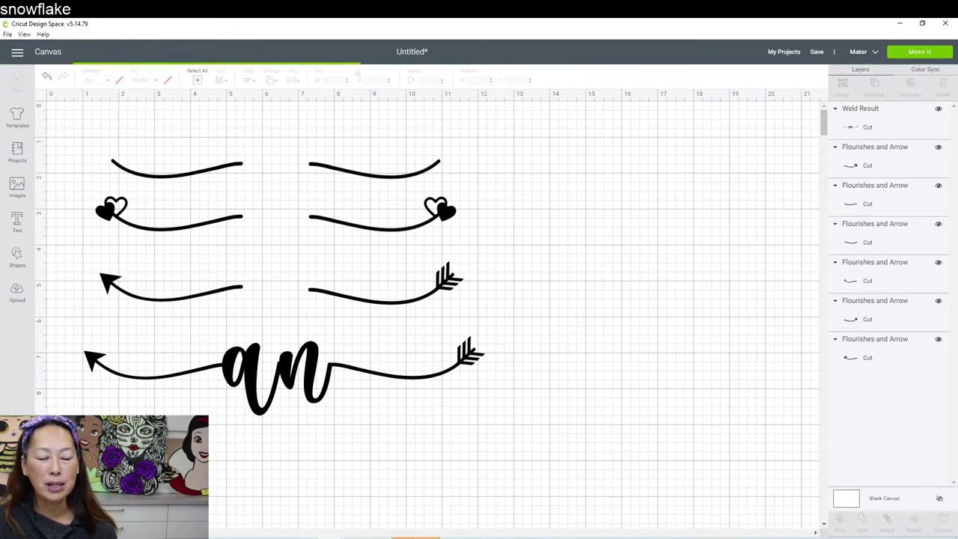
# Step: Add a text object in the Haniberryku font containing the five-letter first name from the upper line of the imported lettering
pyautogui.click(15, 222)
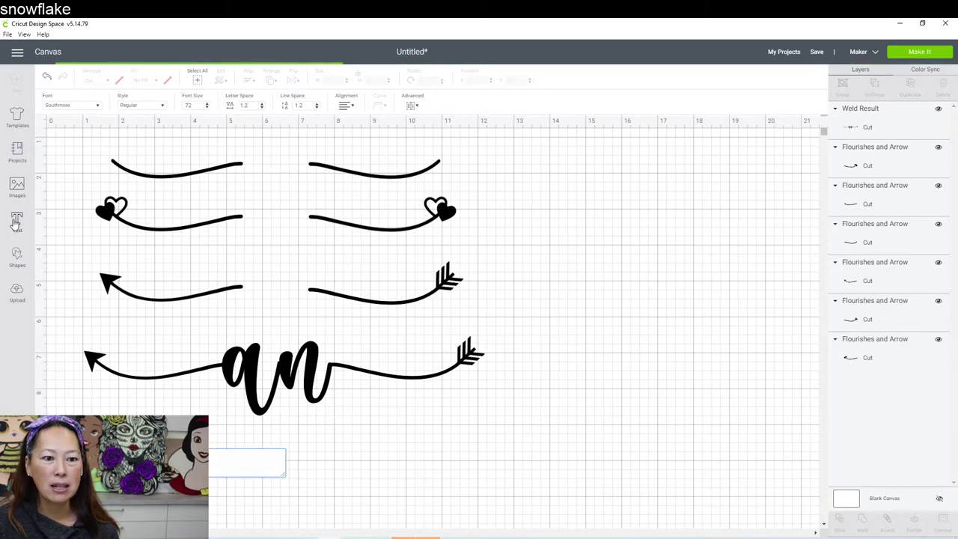
pyautogui.click(84, 107)
pyautogui.doubleClick(704, 81)
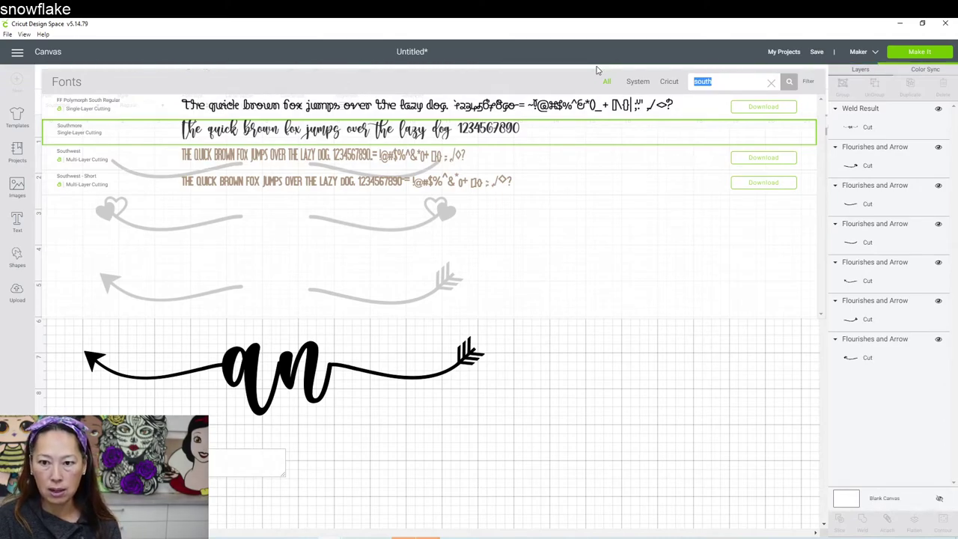
pyautogui.write('hani')
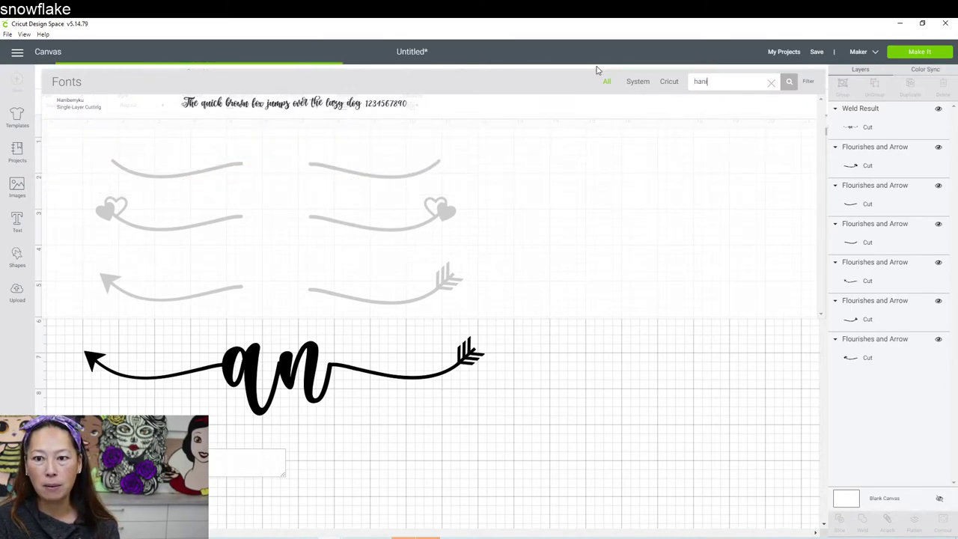
pyautogui.click(347, 111)
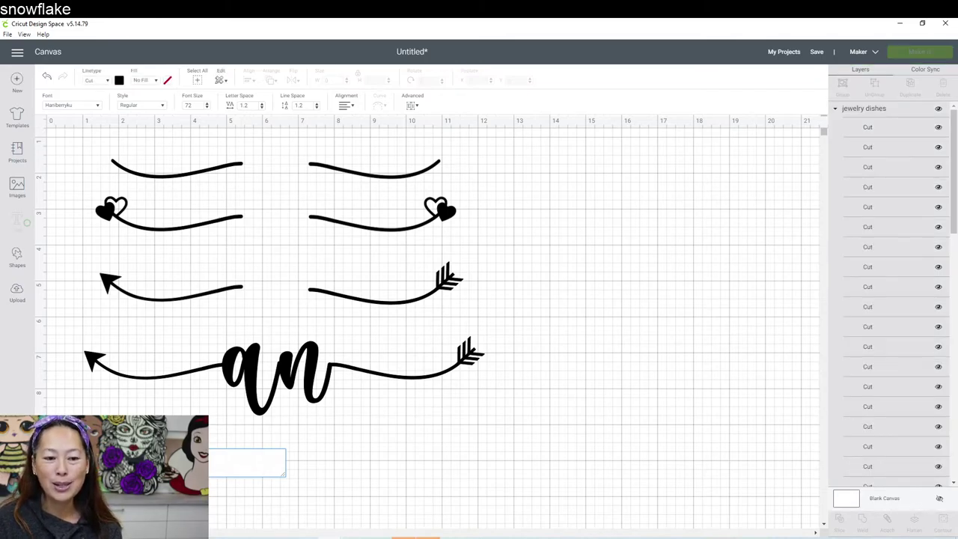
pyautogui.write('susan')
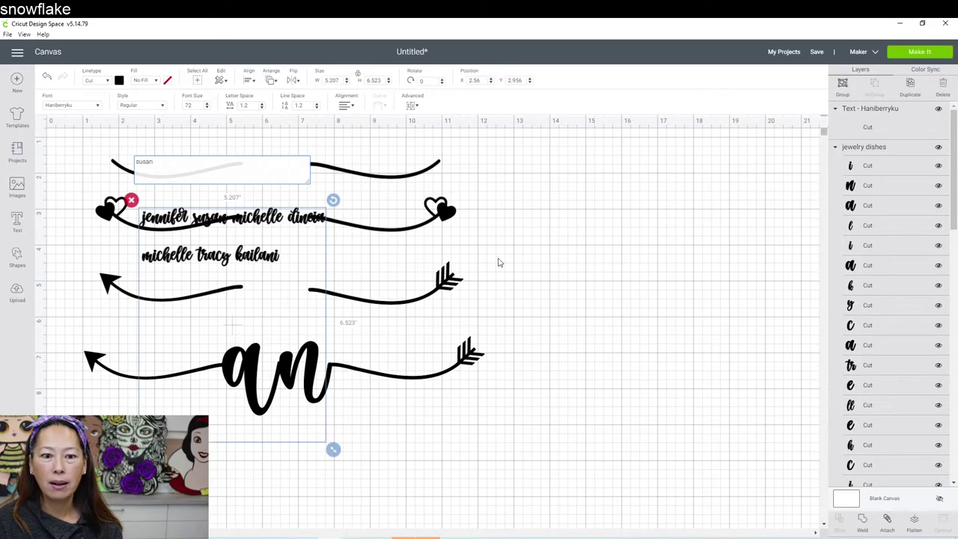
# Step: Move the imported names and the typed text together to the empty canvas area beside the flourishes, around X 13.9, Y 3.3
pyautogui.moveTo(272, 267); pyautogui.dragTo(451, 280)
pyautogui.moveTo(584, 280); pyautogui.dragTo(646, 278)
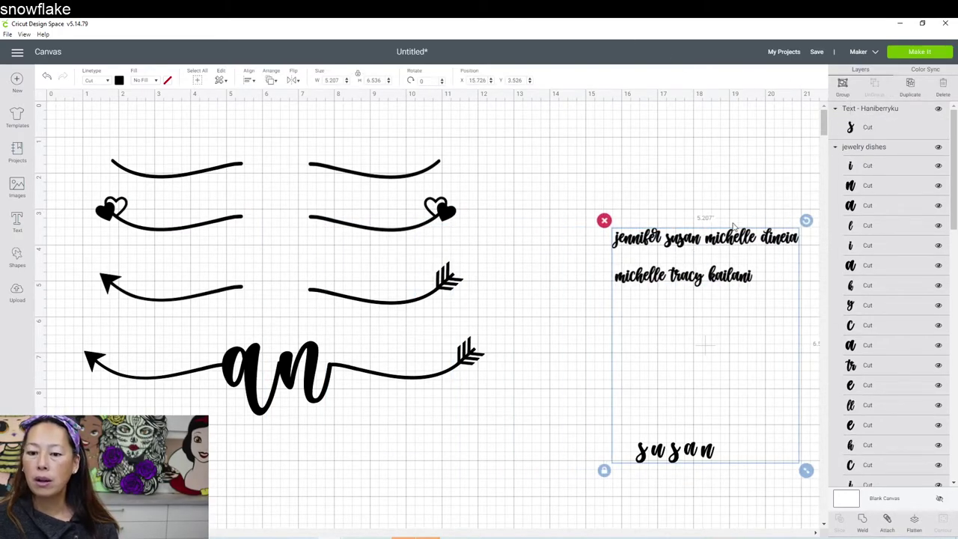
pyautogui.moveTo(726, 243); pyautogui.dragTo(659, 236)
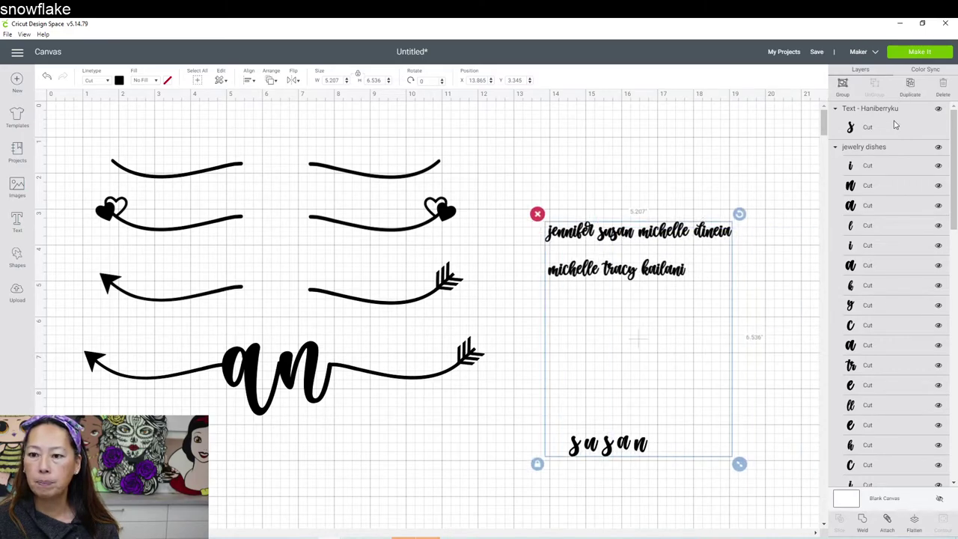
# Step: Ungroup the imported "jewelry dishes" lettering into separate letters
pyautogui.click(696, 183)
pyautogui.click(678, 235)
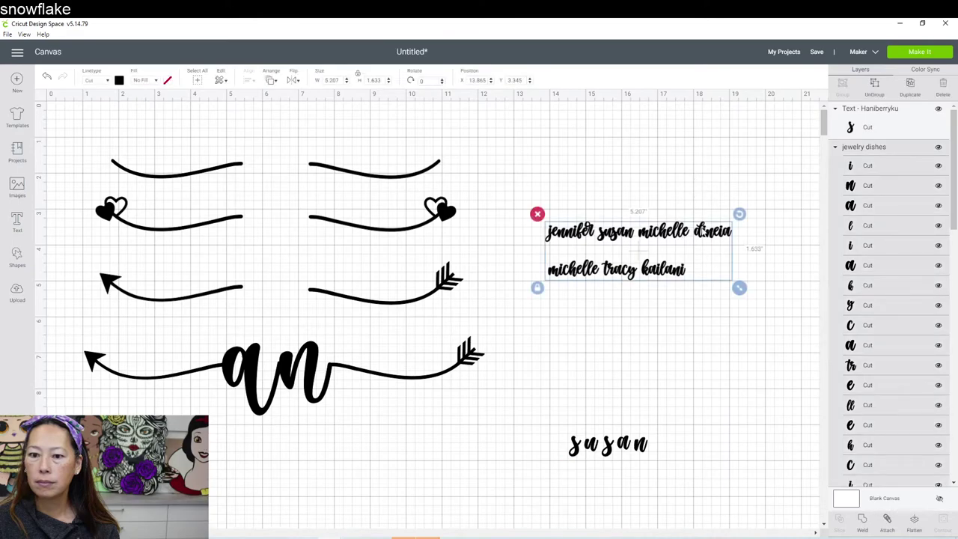
pyautogui.click(874, 89)
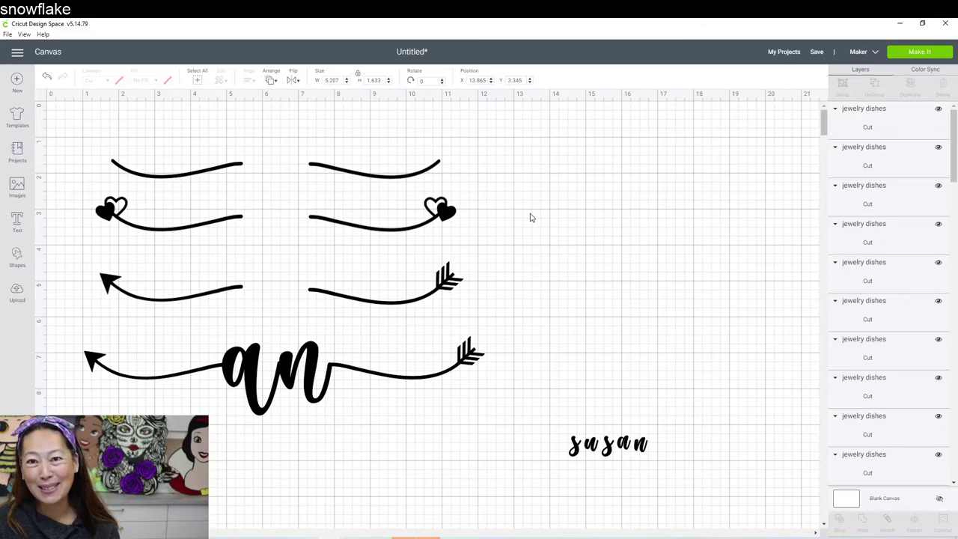
# Step: Place the upper line's first name above the others, enlarge it to about 5.64 by 2.31 inches and weld its letters
pyautogui.moveTo(538, 214); pyautogui.dragTo(568, 148)
pyautogui.moveTo(639, 188); pyautogui.dragTo(751, 227)
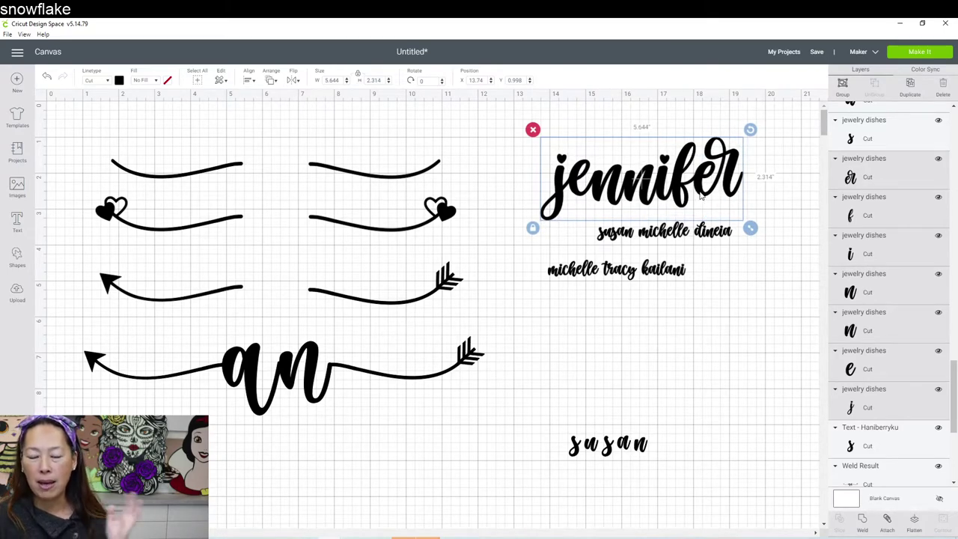
pyautogui.click(865, 523)
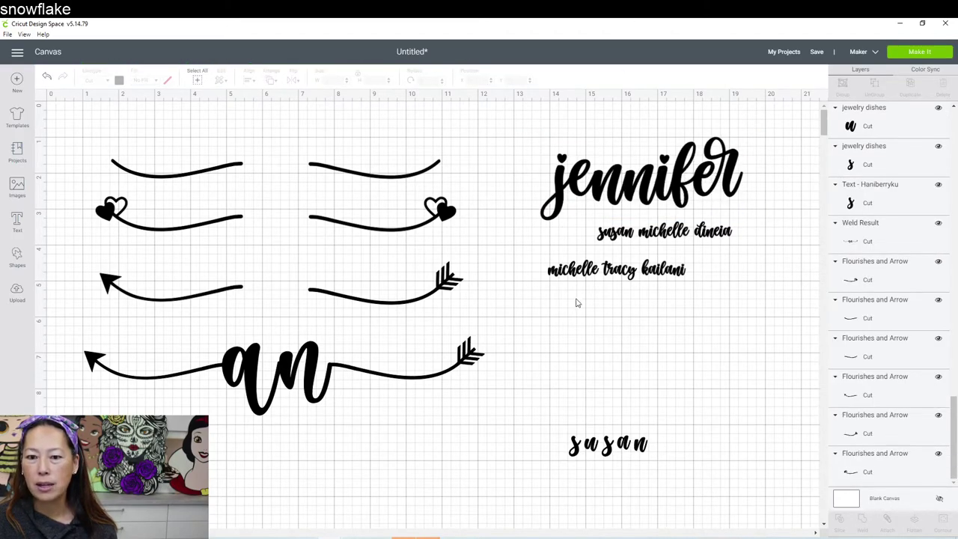
# Step: Weld the letters of the first name on the lower line
pyautogui.moveTo(533, 265); pyautogui.dragTo(599, 285)
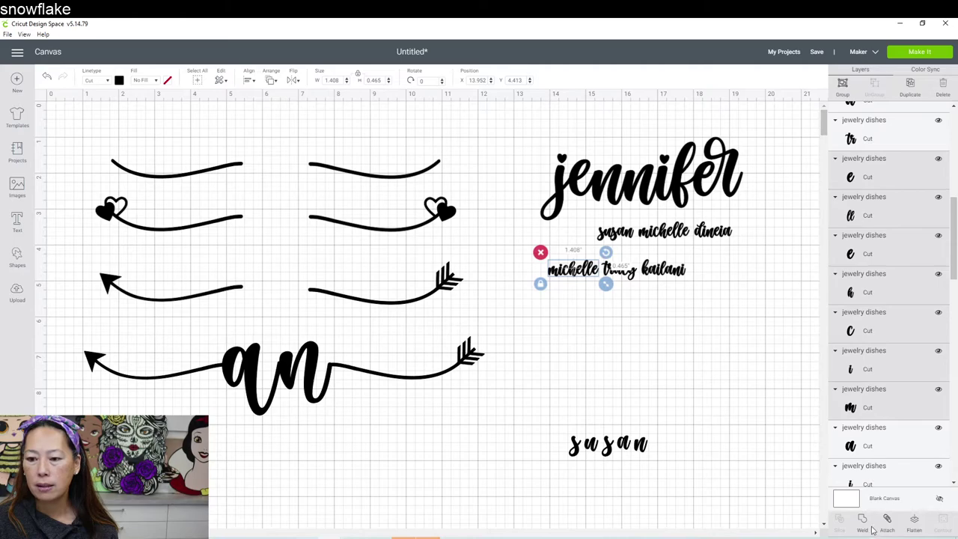
pyautogui.press('Delete')
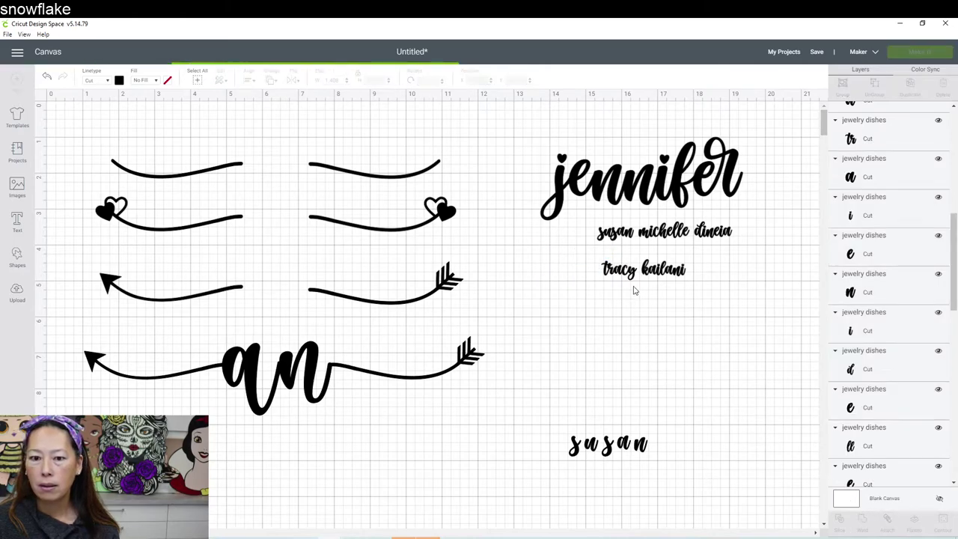
pyautogui.hotkey('ctrl', 'z')
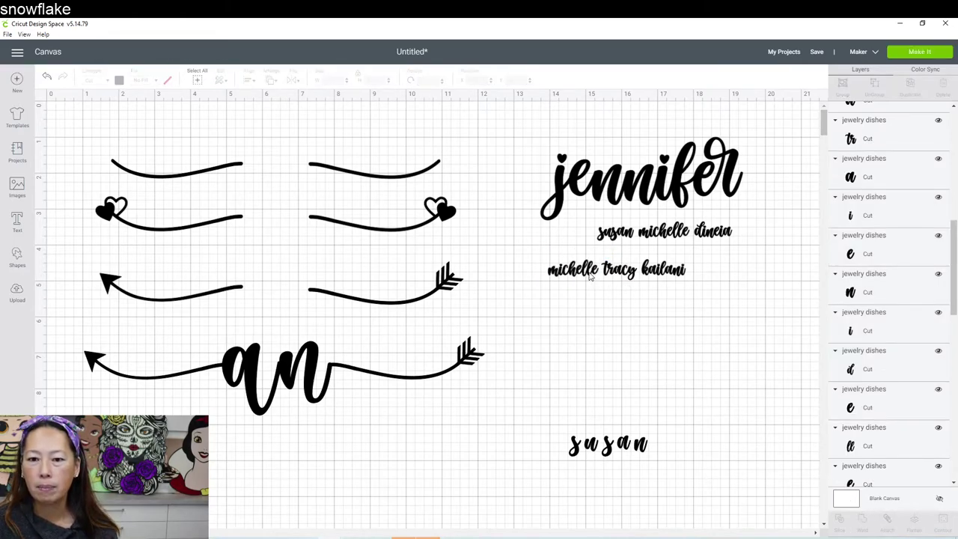
pyautogui.hotkey('ctrl', 'z')
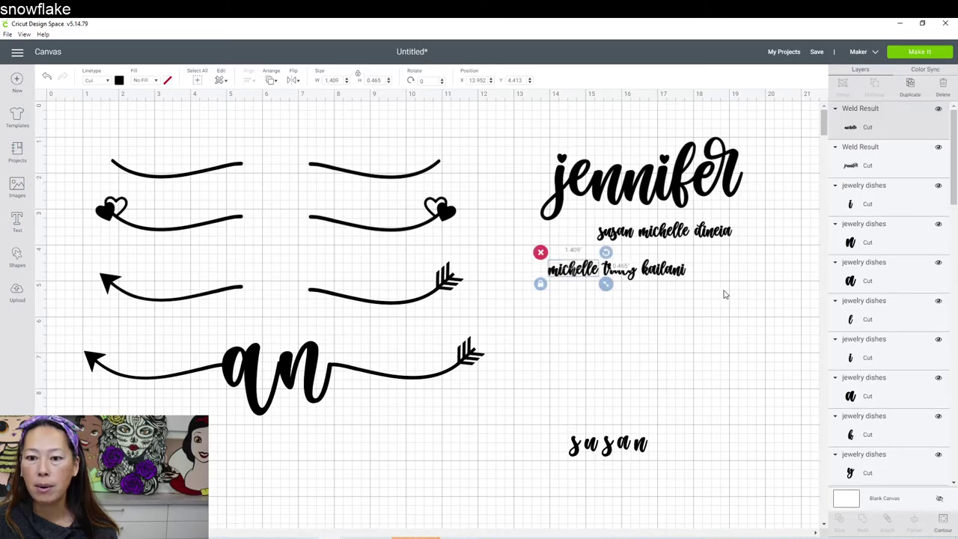
# Step: Delete the last two names on the lower line and the middle of the three small names on the upper line
pyautogui.moveTo(725, 289); pyautogui.dragTo(603, 266)
pyautogui.press('Delete')
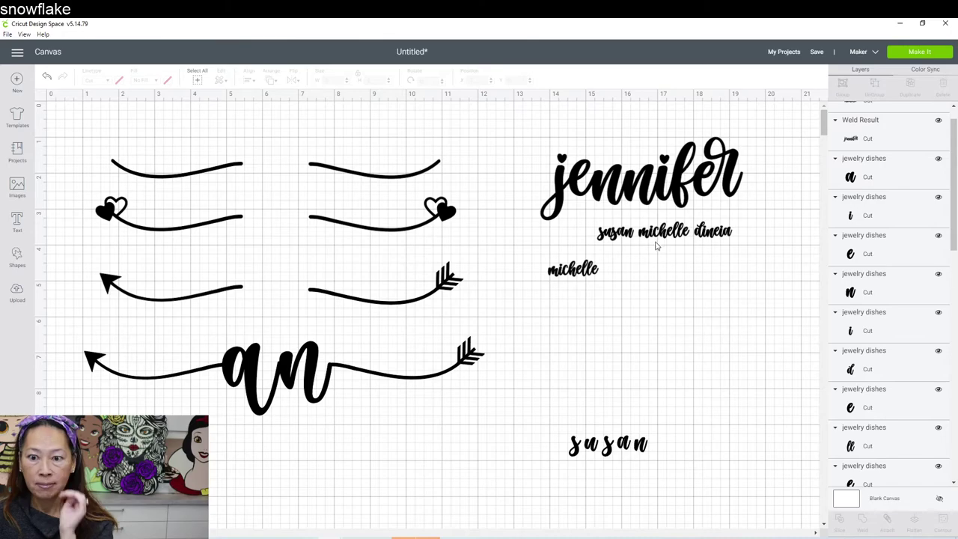
pyautogui.moveTo(687, 250); pyautogui.dragTo(644, 224)
pyautogui.press('Delete')
# Step: Weld the letters of the last name on the upper line
pyautogui.moveTo(755, 250); pyautogui.dragTo(679, 221)
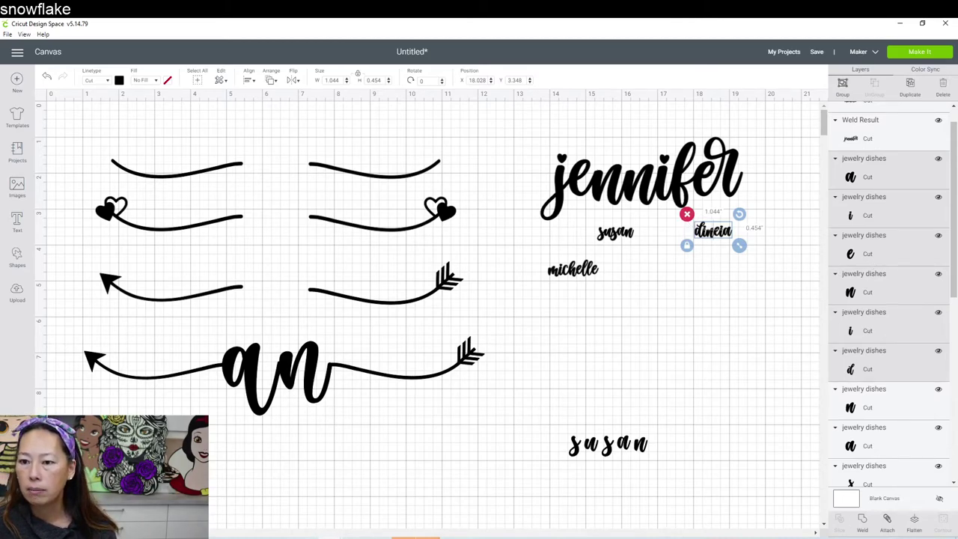
pyautogui.click(864, 522)
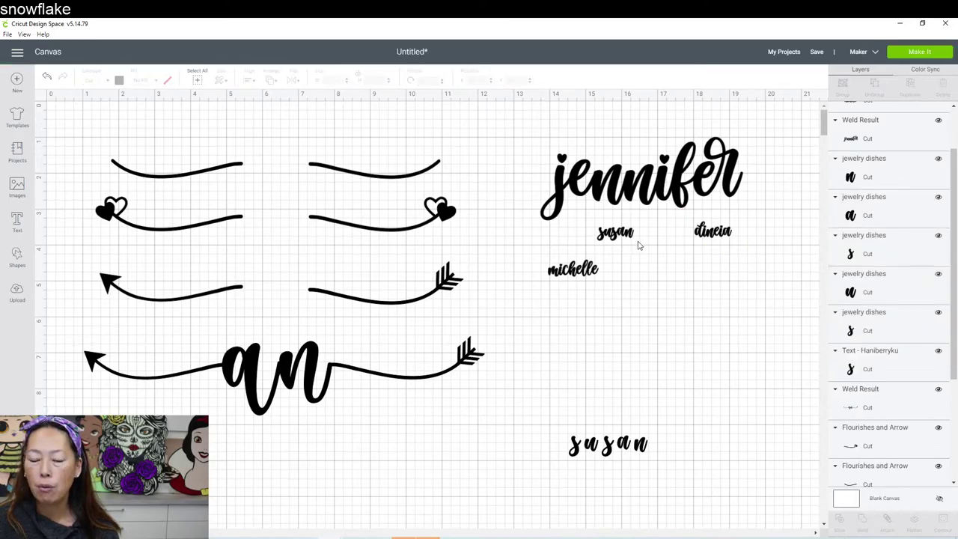
# Step: Place the remaining unwelded name below the others, enlarge it to about 5.89 by 2.23 inches and recolor its letters light pink
pyautogui.moveTo(641, 247); pyautogui.dragTo(813, 418)
pyautogui.moveTo(723, 340); pyautogui.dragTo(665, 330)
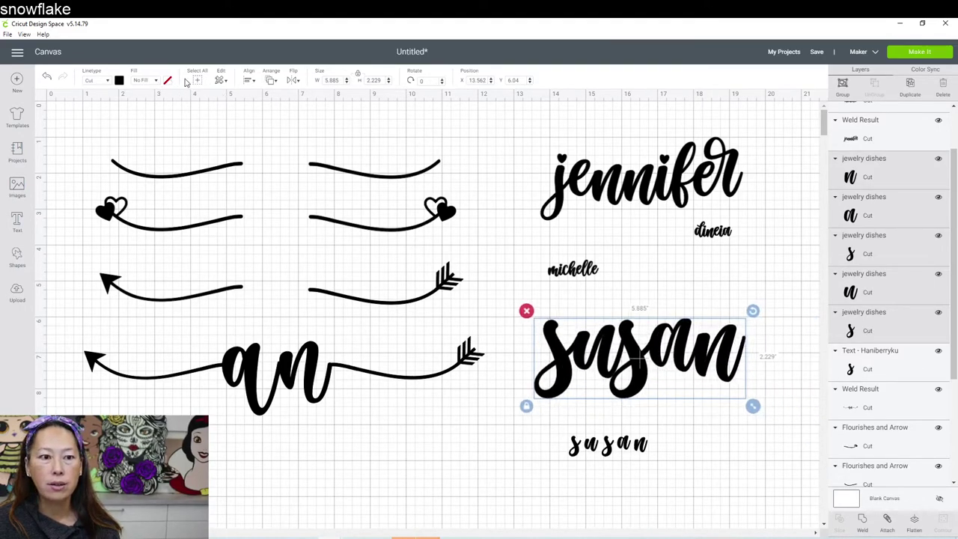
pyautogui.click(118, 80)
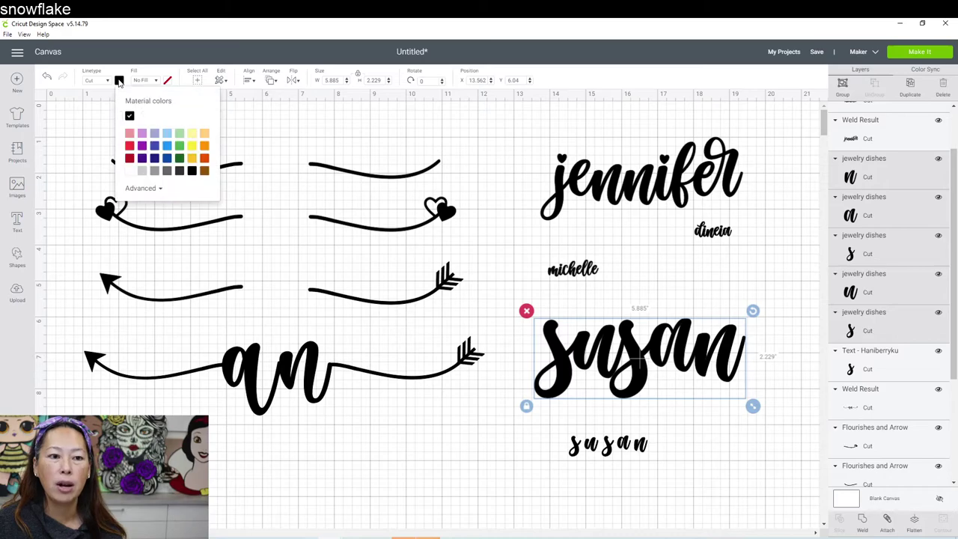
pyautogui.click(130, 134)
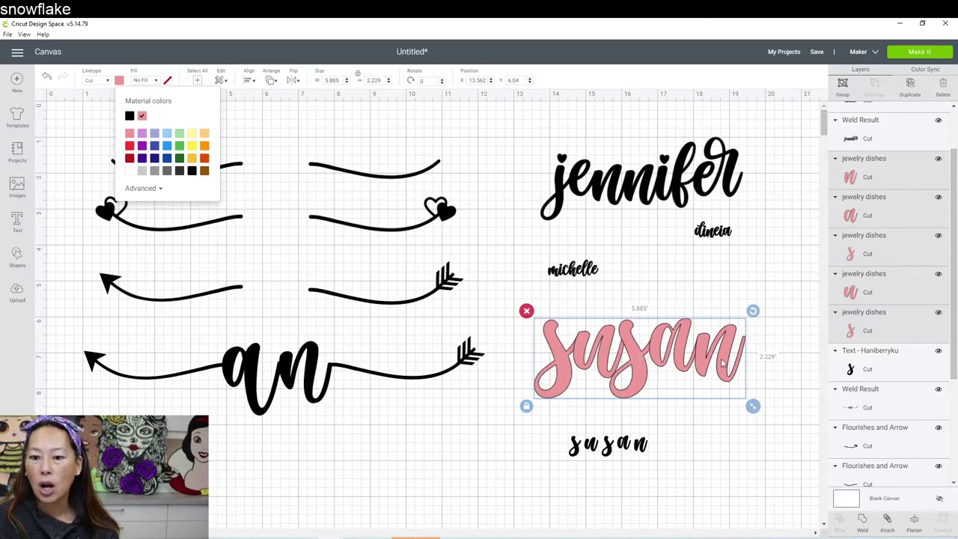
# Step: Bring both letters "s" of the pink name to the front
pyautogui.click(560, 363)
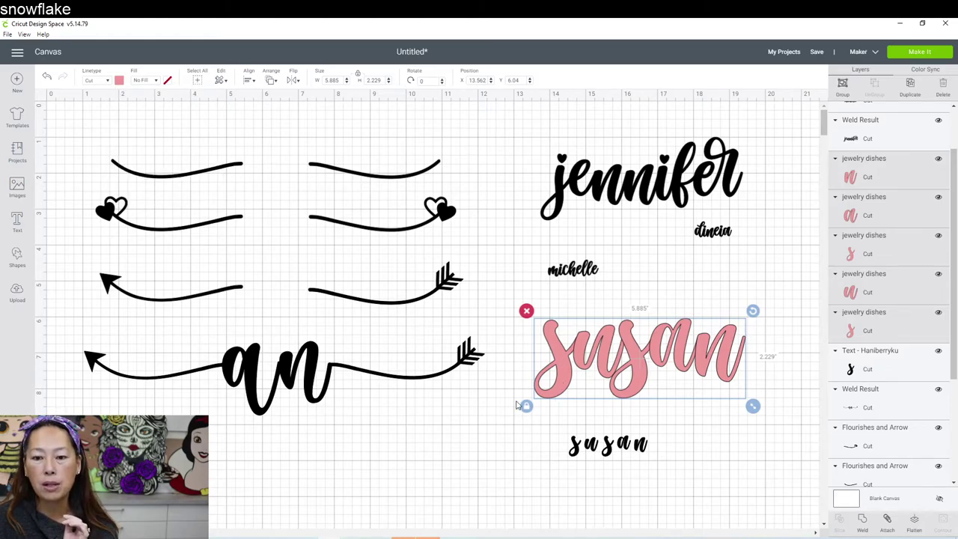
pyautogui.click(517, 405)
pyautogui.click(559, 363)
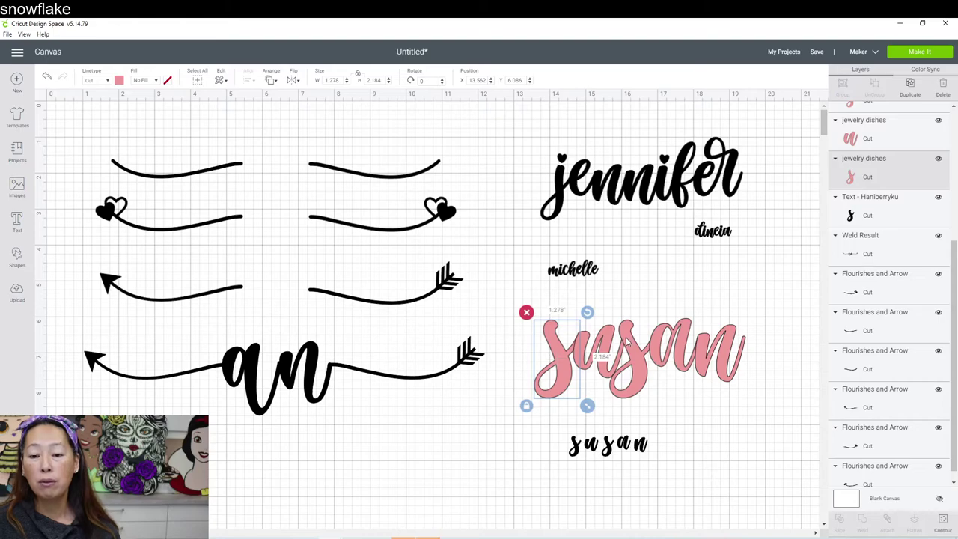
pyautogui.click(268, 80)
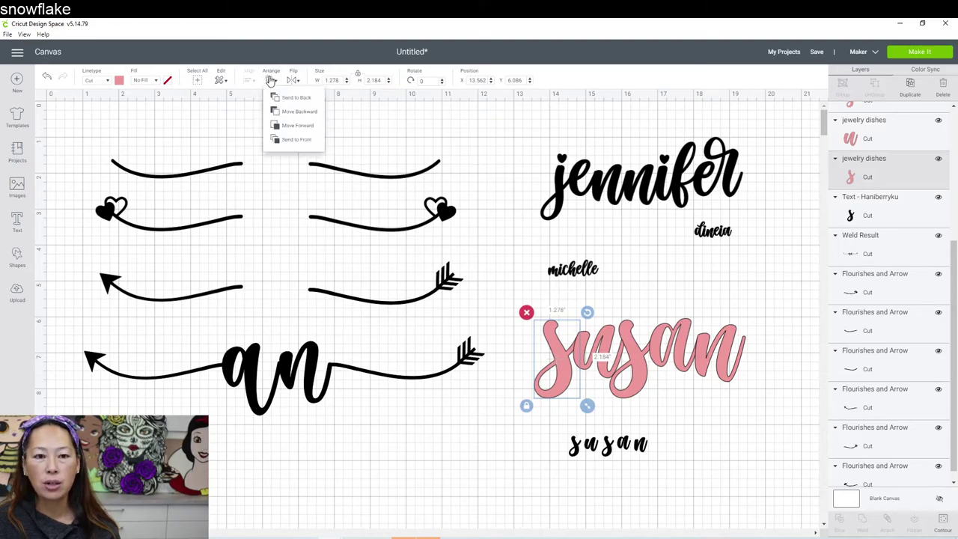
pyautogui.click(283, 141)
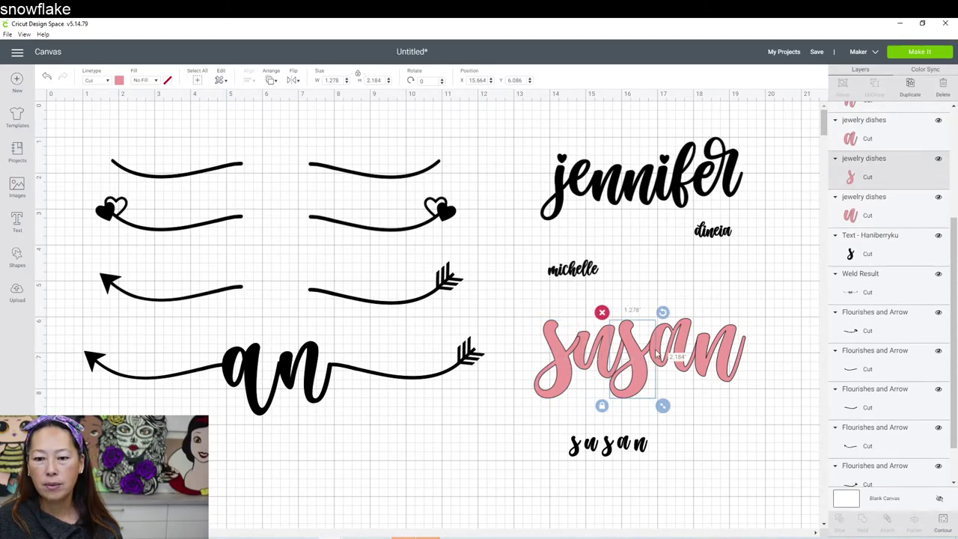
pyautogui.click(271, 80)
pyautogui.click(295, 140)
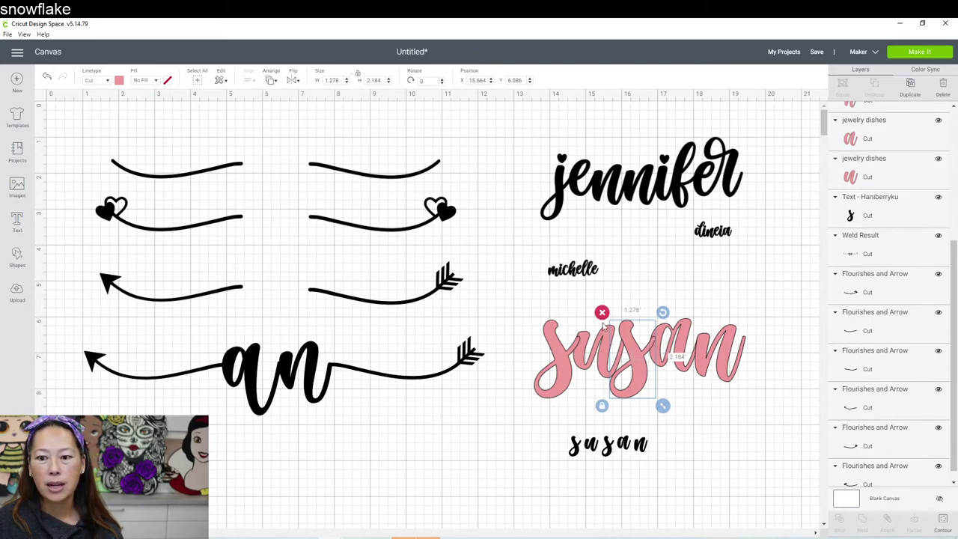
pyautogui.click(740, 420)
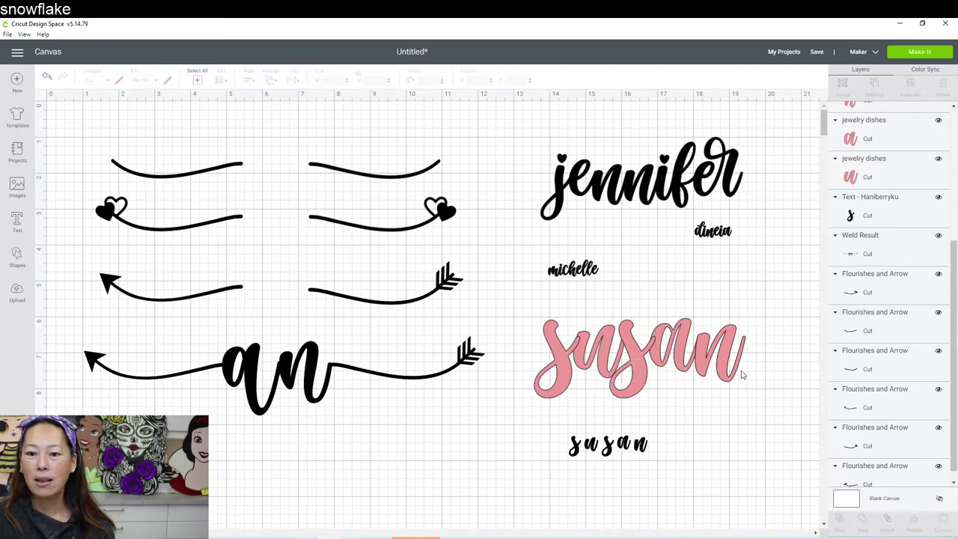
# Step: Weld all the letters of the pink name into one shape
pyautogui.moveTo(746, 417); pyautogui.dragTo(537, 327)
pyautogui.click(650, 347)
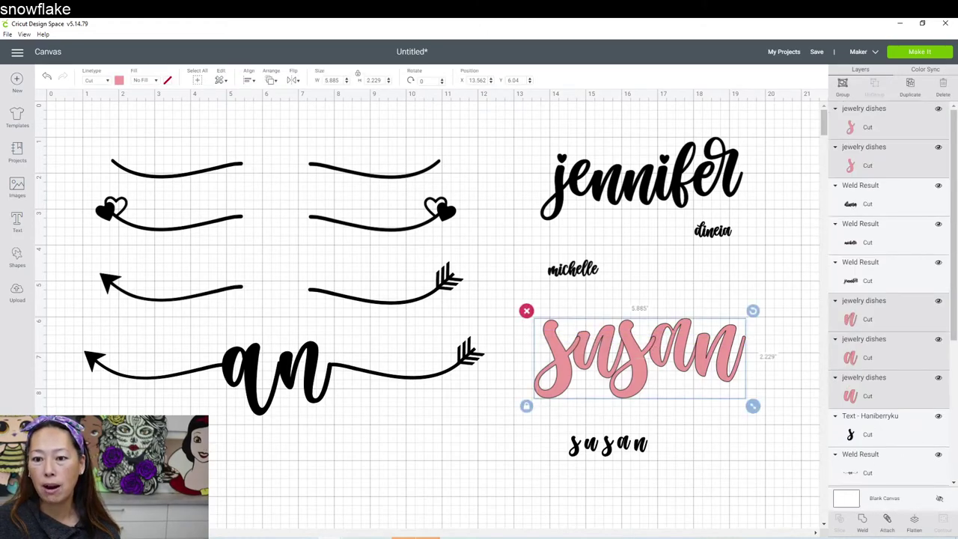
pyautogui.click(865, 523)
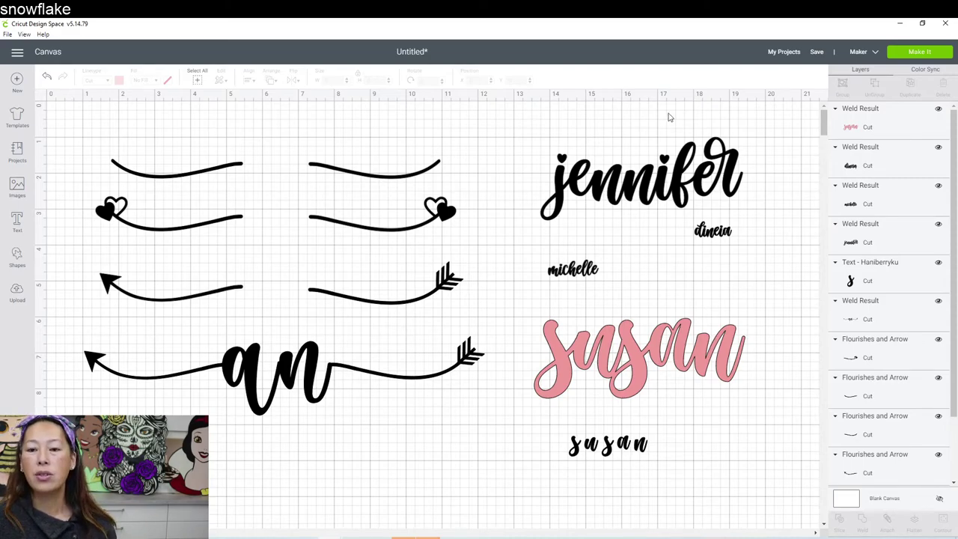
# Step: Enlarge the typed Haniberryku name below the pink lettering to about 8.18 by 2.14 inches
pyautogui.click(629, 182)
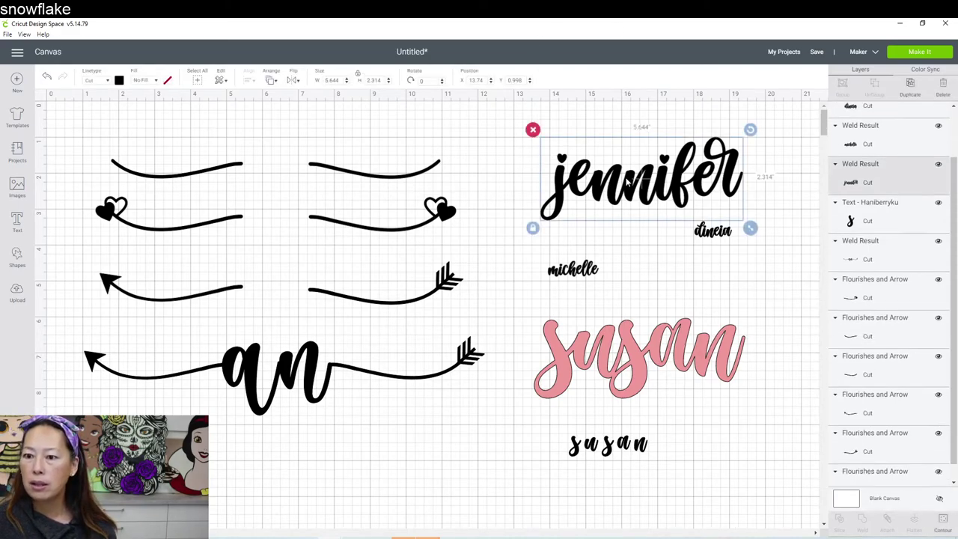
pyautogui.click(717, 235)
pyautogui.click(589, 273)
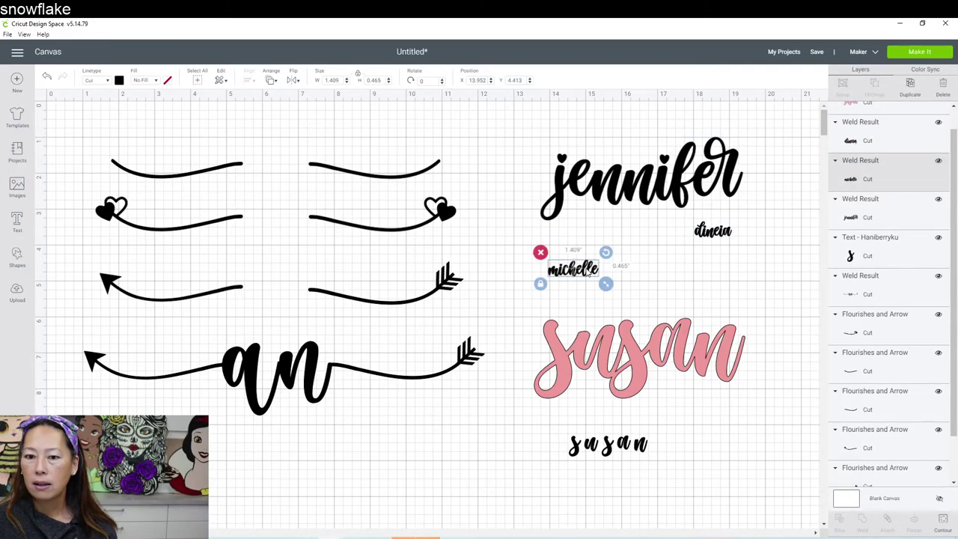
pyautogui.click(613, 449)
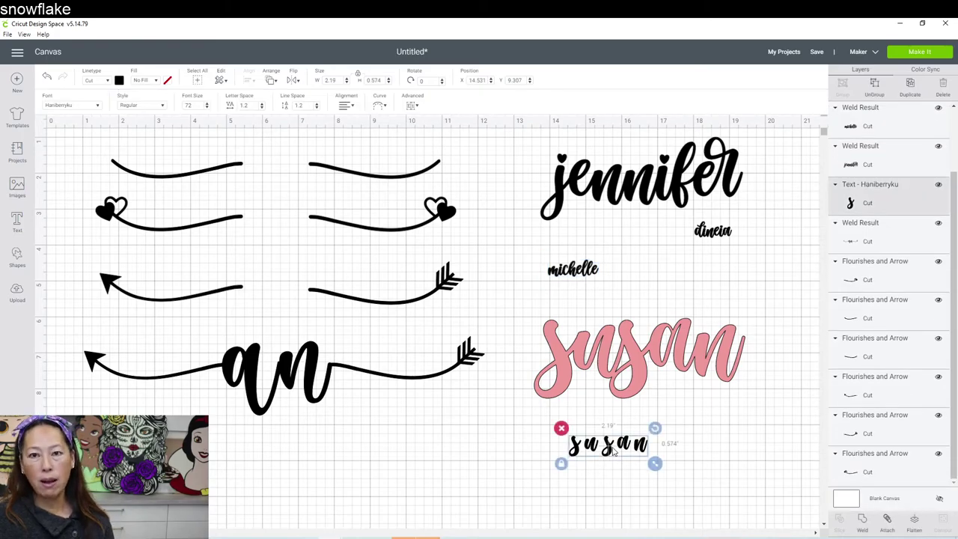
pyautogui.moveTo(613, 449); pyautogui.dragTo(676, 516)
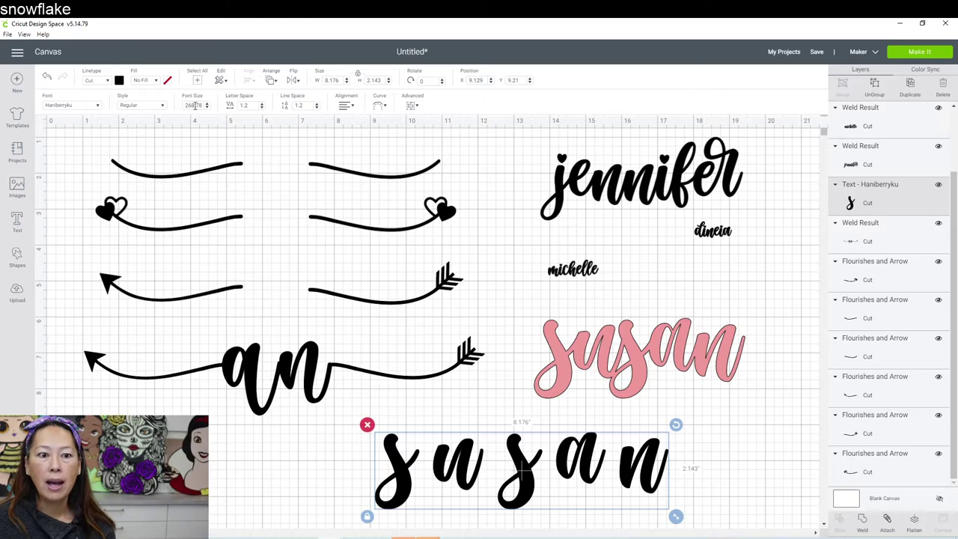
# Step: Reduce the typed Haniberryku name's letter spacing to 1 and ungroup it into separate letters
pyautogui.click(261, 107)
pyautogui.click(262, 108)
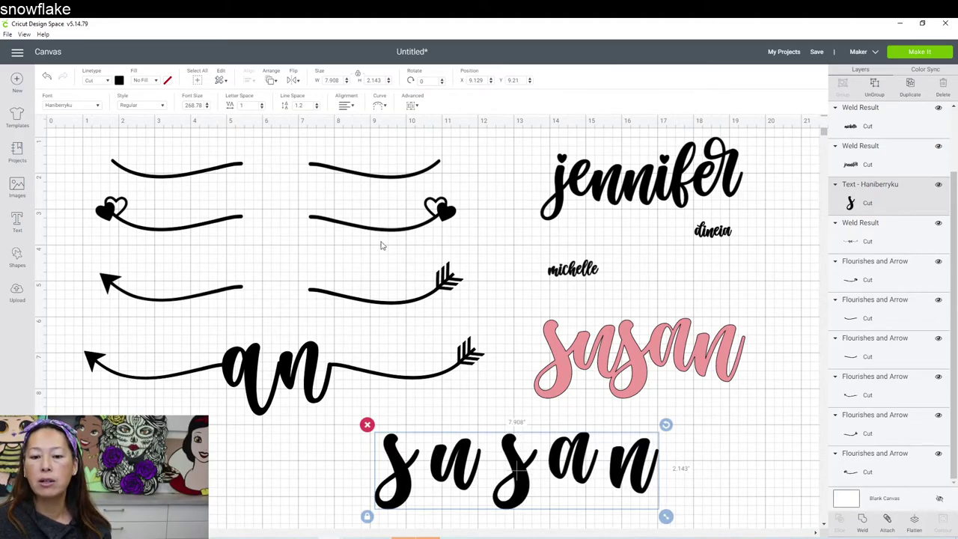
pyautogui.click(418, 422)
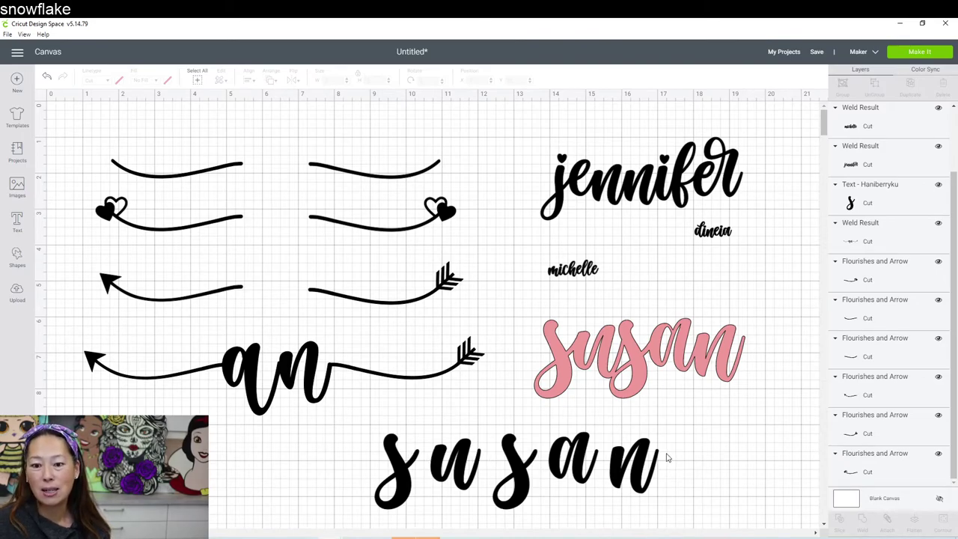
pyautogui.click(631, 460)
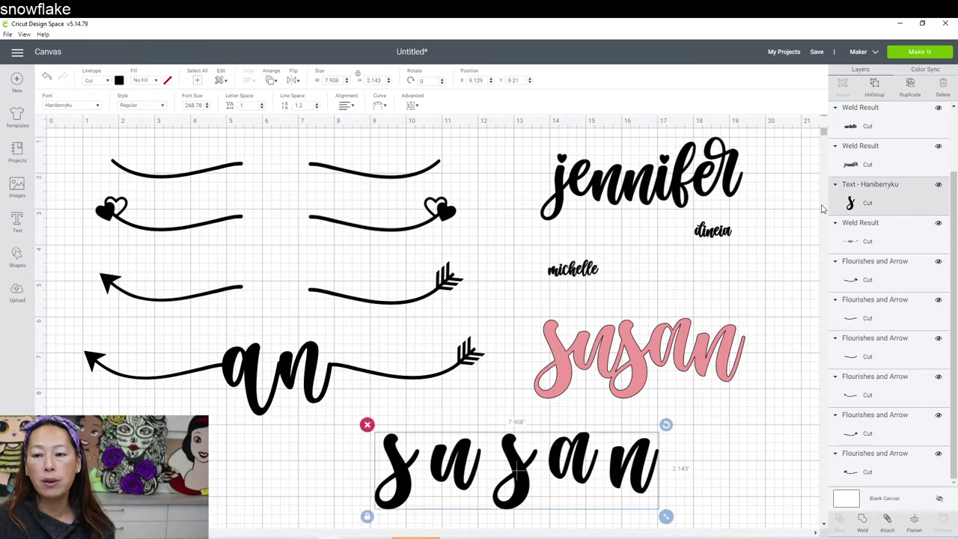
pyautogui.click(465, 417)
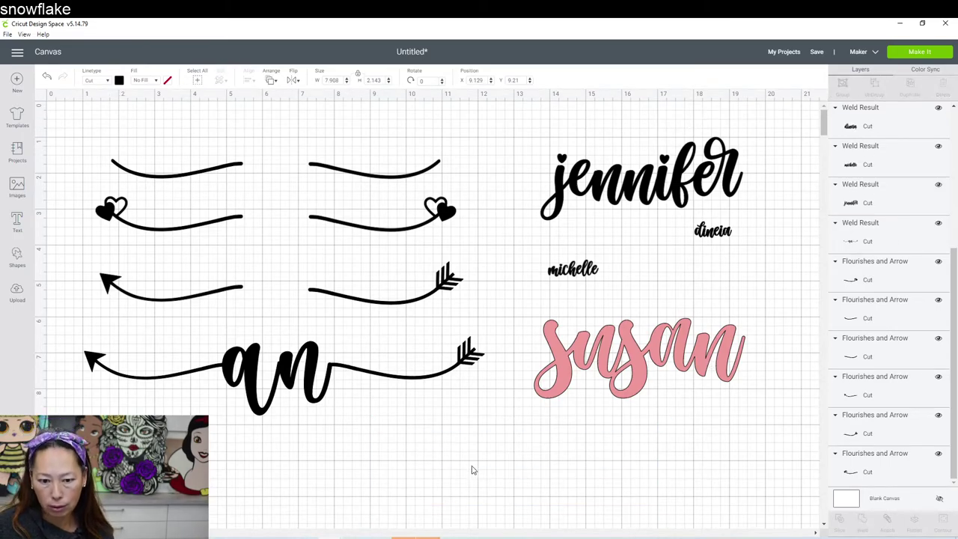
# Step: Move the separated Haniberryku letters together so that each one overlaps the tail of the letter before it
pyautogui.moveTo(446, 456); pyautogui.dragTo(429, 455)
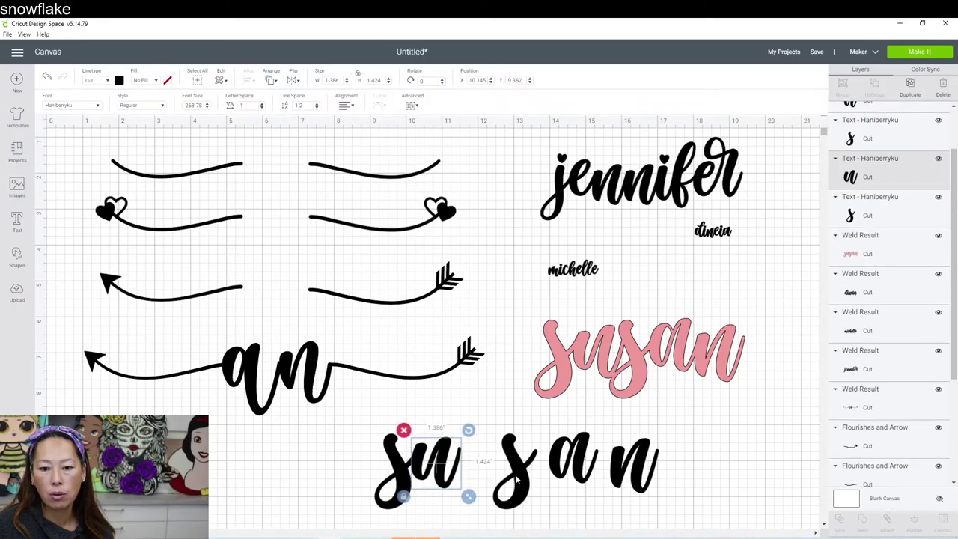
pyautogui.moveTo(509, 480); pyautogui.dragTo(474, 480)
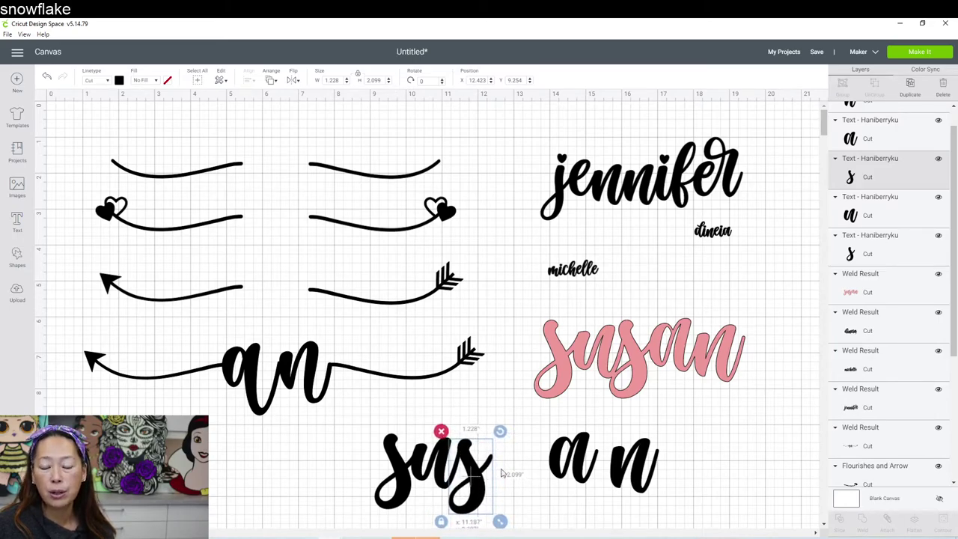
pyautogui.click(565, 447)
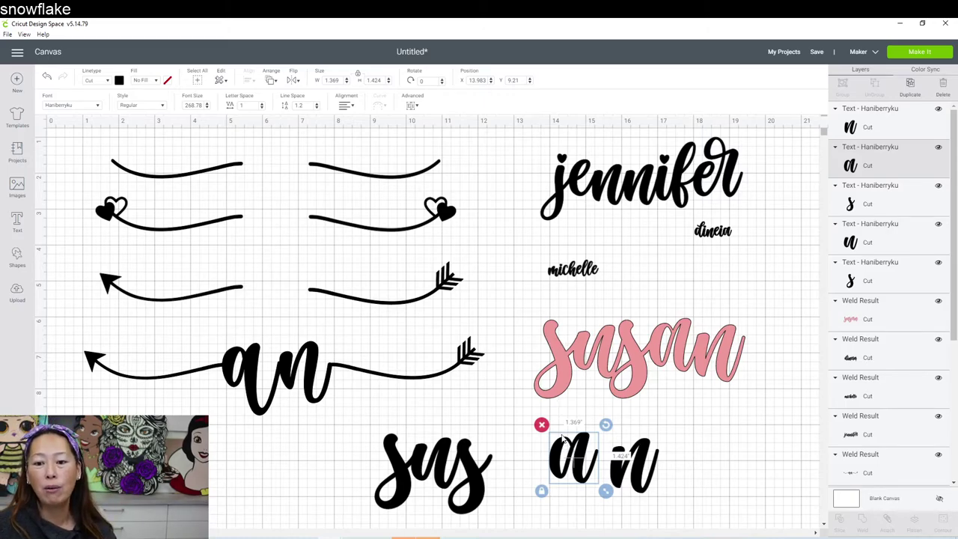
pyautogui.moveTo(549, 448); pyautogui.dragTo(501, 448)
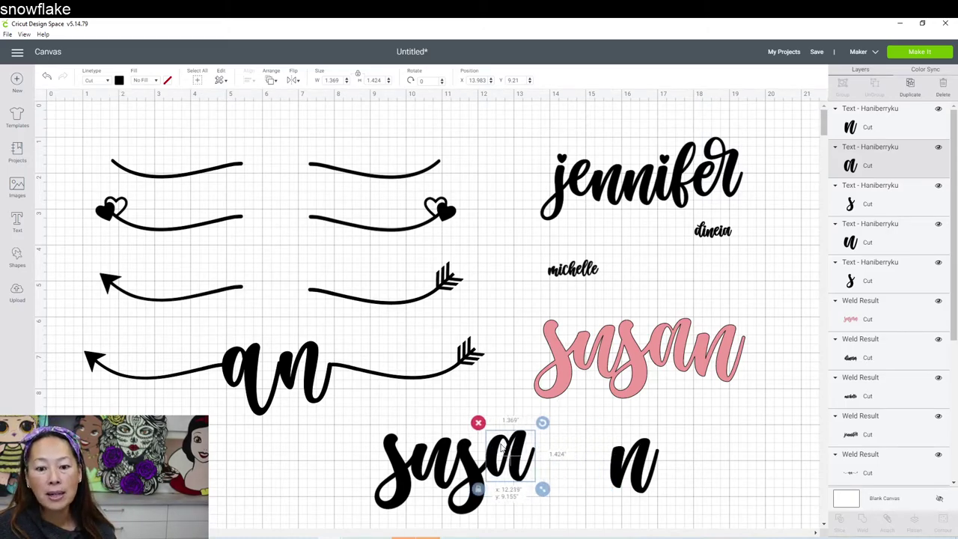
pyautogui.click(622, 459)
pyautogui.moveTo(594, 454); pyautogui.dragTo(539, 449)
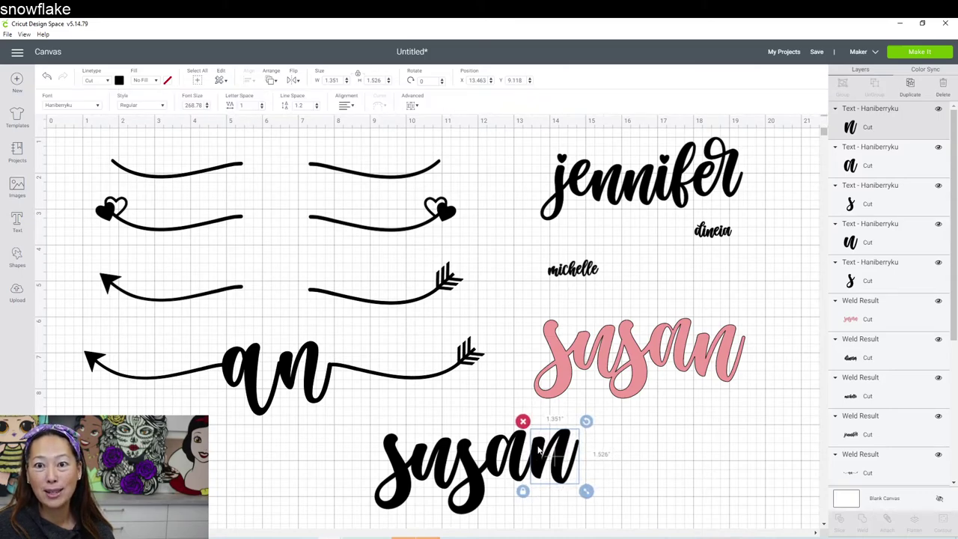
# Step: Weld the five overlapping black Haniberryku letters into one shape
pyautogui.click(335, 460)
pyautogui.moveTo(335, 460); pyautogui.dragTo(603, 488)
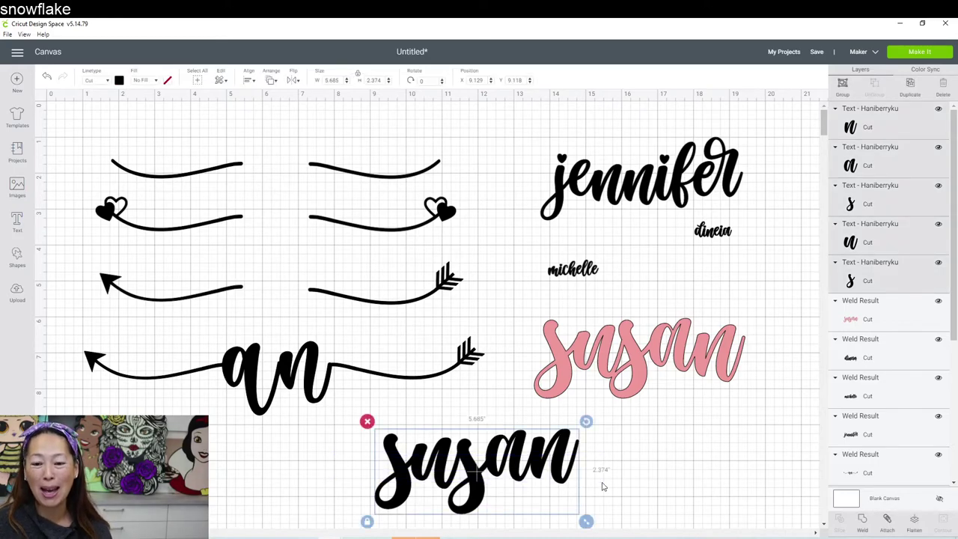
pyautogui.click(864, 519)
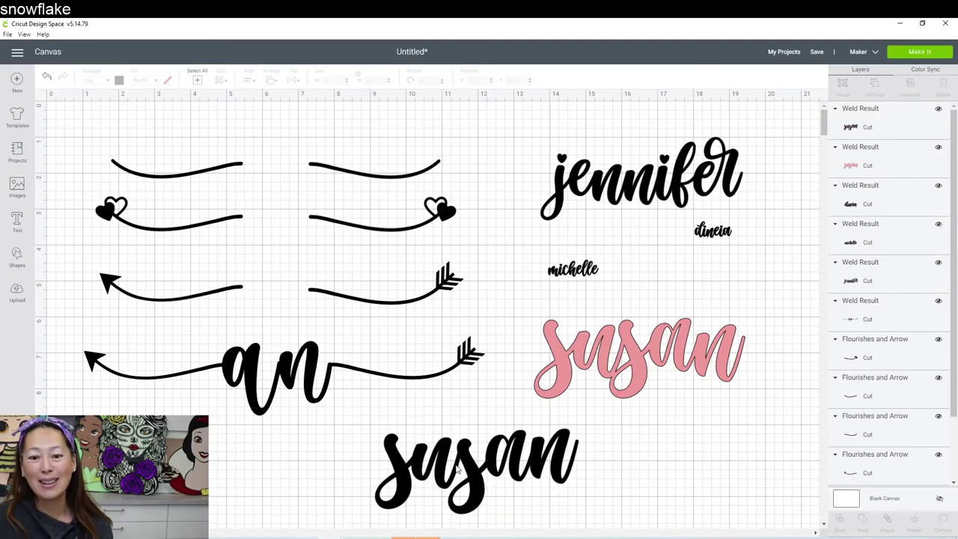
# Step: Delete the black welded copy of the name and move the pink name into the free space below the finished arrow design
pyautogui.click(470, 470)
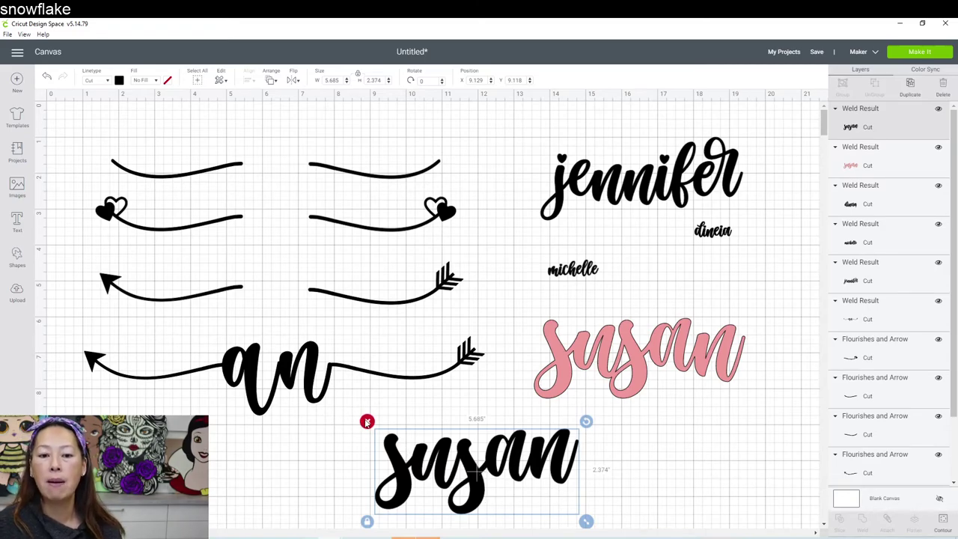
pyautogui.click(367, 422)
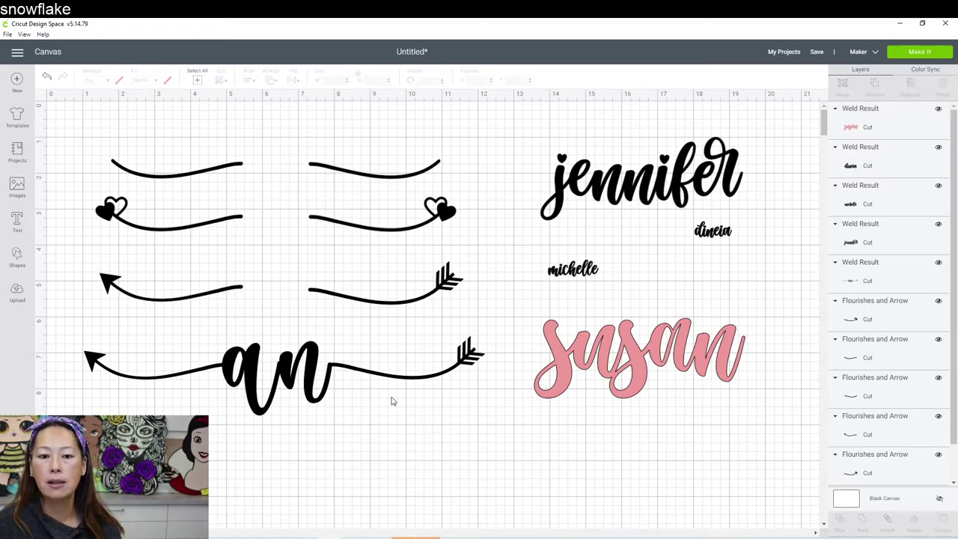
pyautogui.click(614, 362)
pyautogui.moveTo(581, 379); pyautogui.dragTo(393, 454)
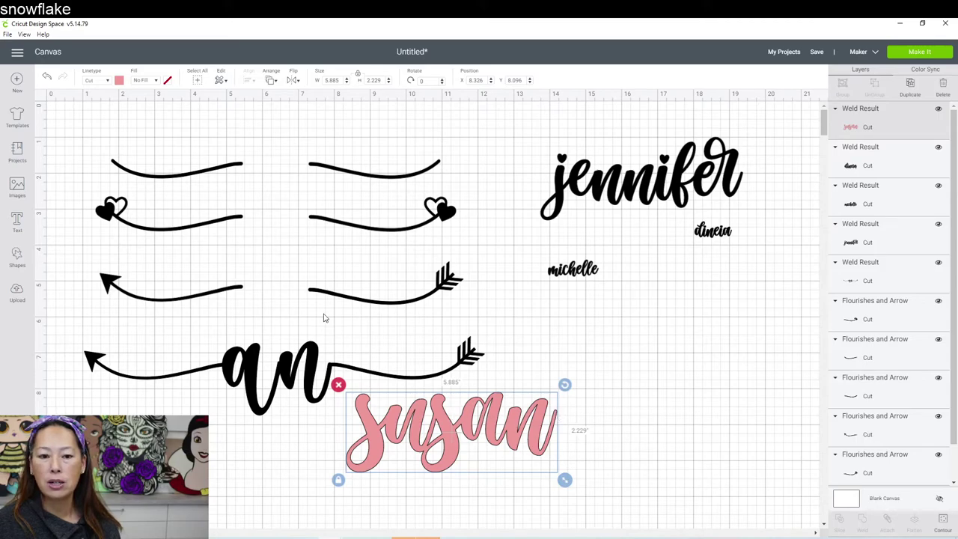
# Step: Attach the feathered arrow flourish to the end of the pink name and the arrowhead flourish to its start
pyautogui.moveTo(322, 298); pyautogui.dragTo(575, 420)
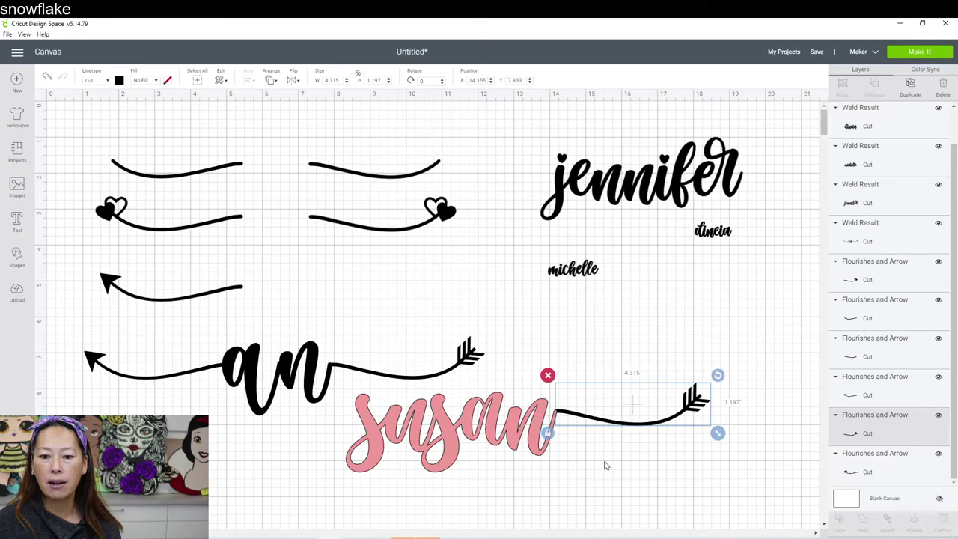
pyautogui.click(605, 465)
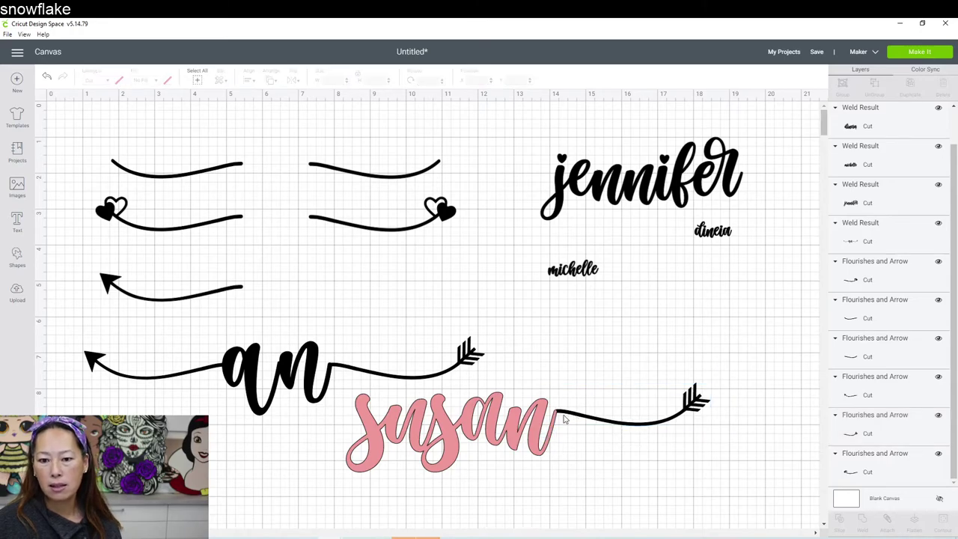
pyautogui.click(196, 297)
pyautogui.moveTo(196, 296); pyautogui.dragTo(341, 433)
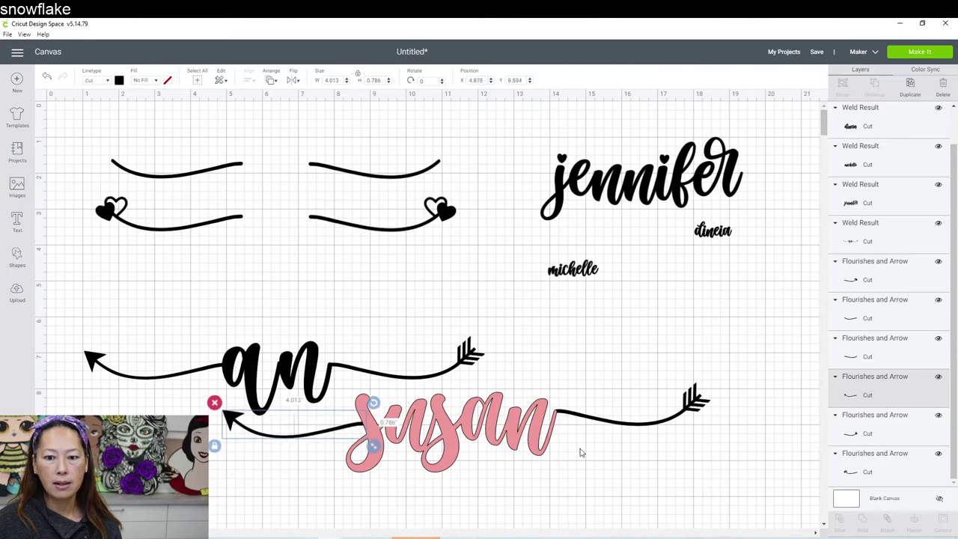
# Step: Weld the pink name and its two arrow flourishes into one shape
pyautogui.click(721, 495)
pyautogui.moveTo(742, 498); pyautogui.dragTo(328, 414)
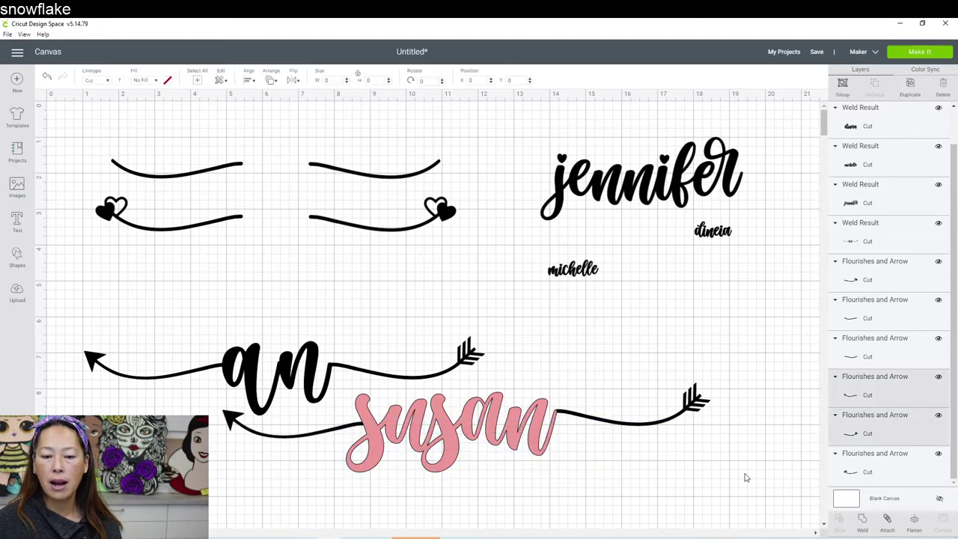
pyautogui.click(865, 522)
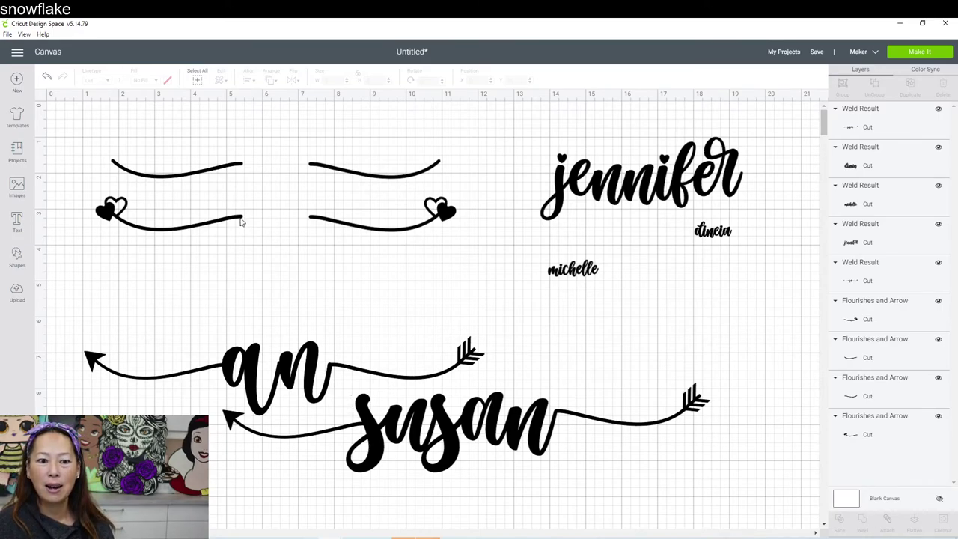
# Step: Move the welded arrow name design below the finished arrow design and shrink it to about 7.12 by 1.31 inches
pyautogui.moveTo(490, 459); pyautogui.dragTo(392, 494)
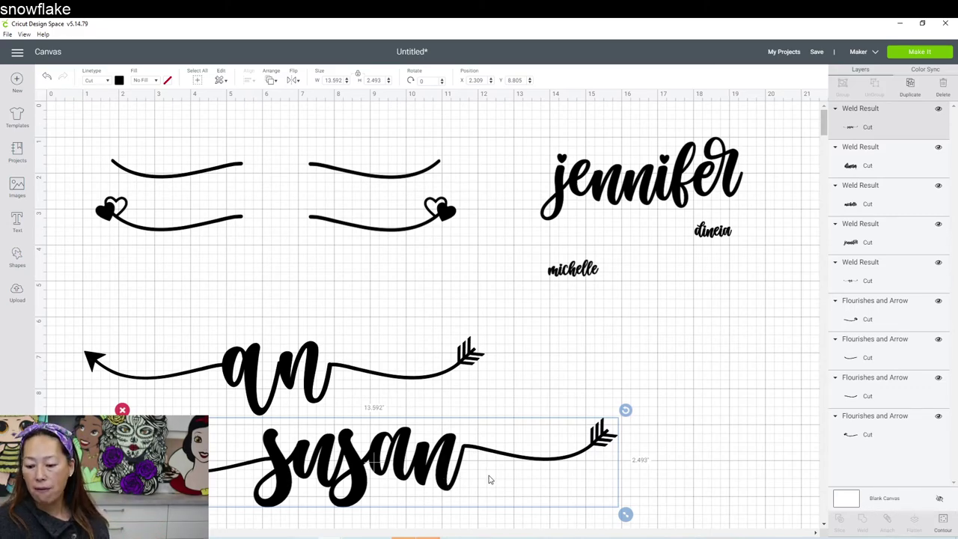
pyautogui.moveTo(626, 515); pyautogui.dragTo(401, 473)
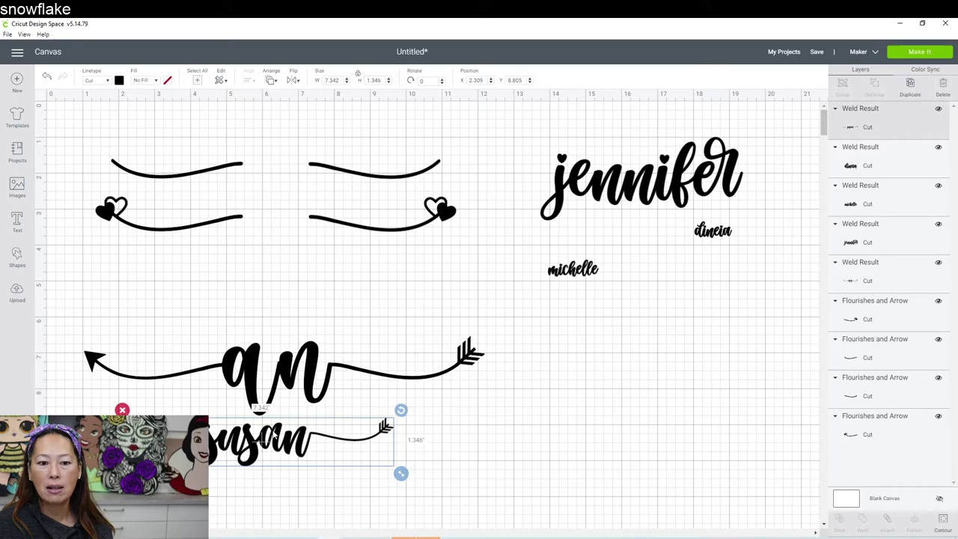
pyautogui.moveTo(357, 447); pyautogui.dragTo(614, 469)
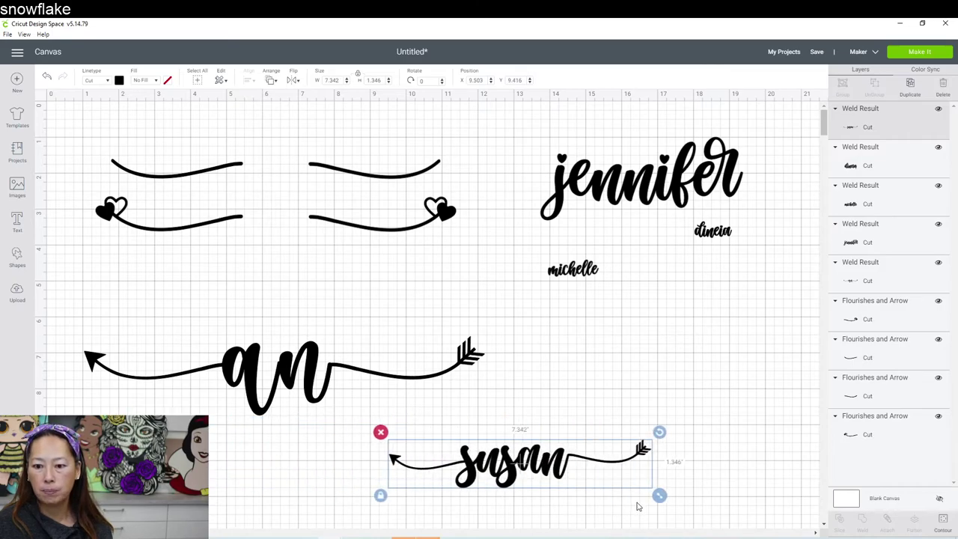
pyautogui.moveTo(661, 500)
pyautogui.mouseDown()
pyautogui.moveTo(642, 500)
pyautogui.moveTo(652, 499)
pyautogui.mouseUp()
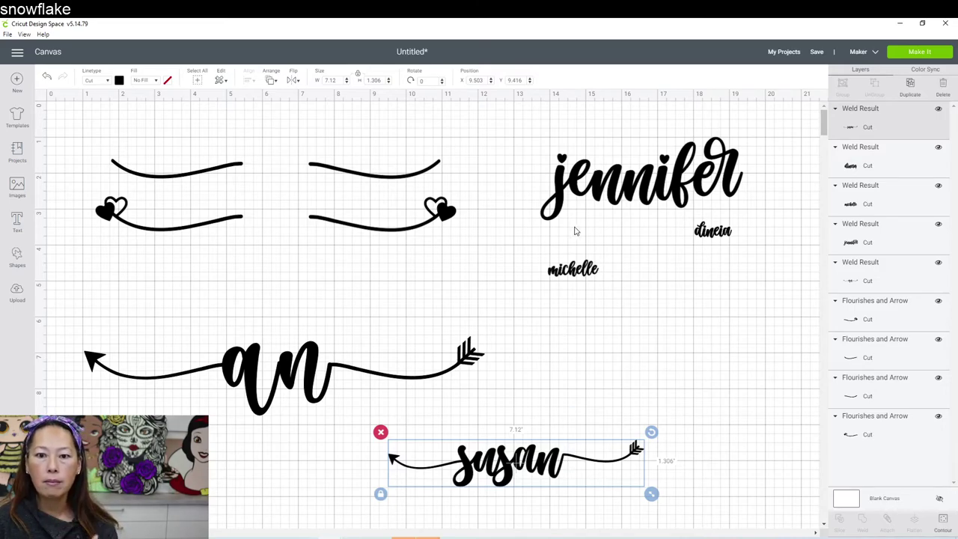
# Step: Move the large black name above the finished arrow design and attach the two heart flourishes to its start and end
pyautogui.moveTo(537, 146); pyautogui.dragTo(728, 180)
pyautogui.moveTo(661, 179); pyautogui.dragTo(306, 266)
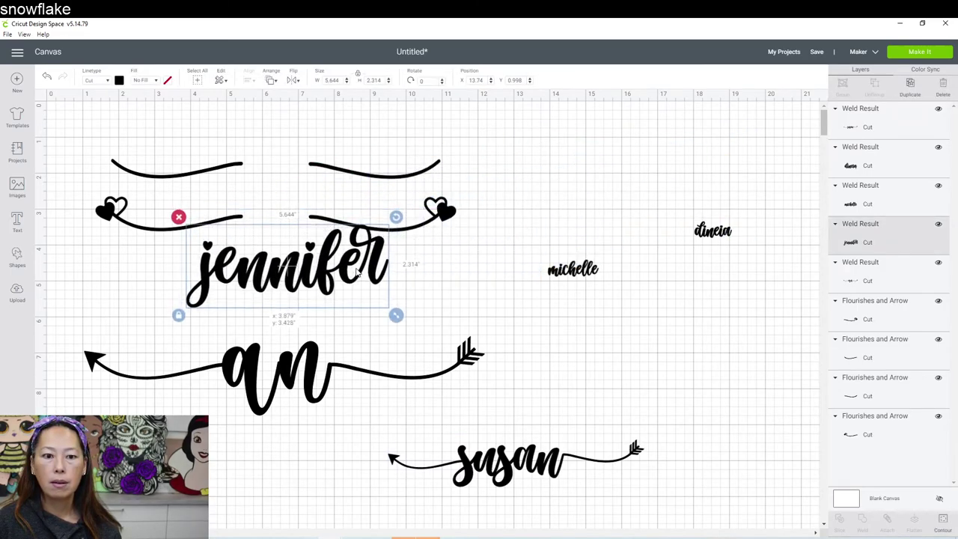
pyautogui.moveTo(417, 228); pyautogui.dragTo(491, 310)
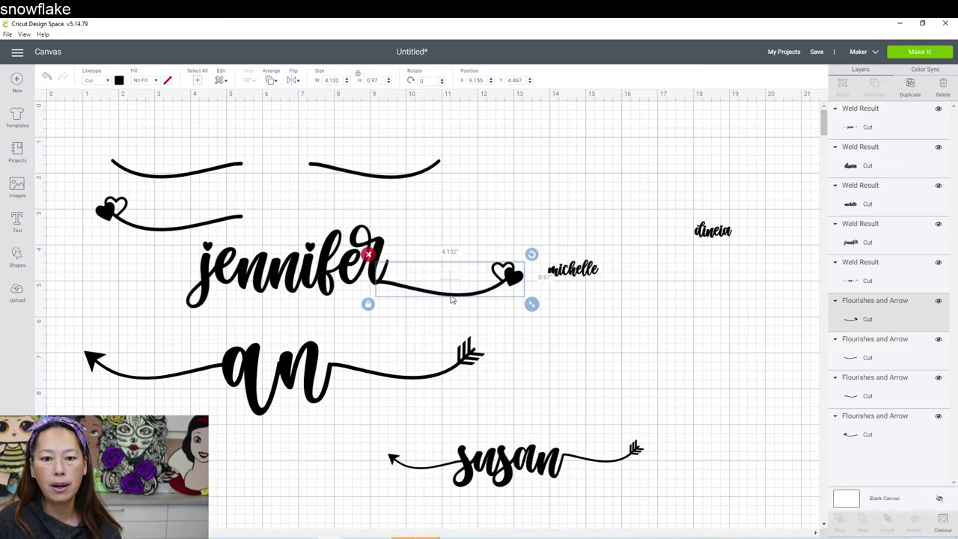
pyautogui.moveTo(458, 287); pyautogui.dragTo(461, 271)
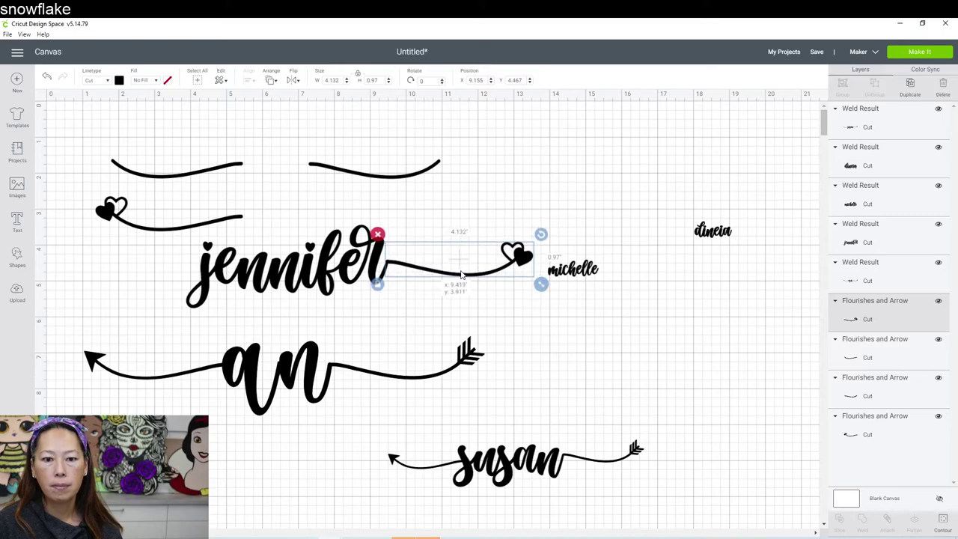
pyautogui.click(160, 232)
pyautogui.moveTo(150, 245); pyautogui.dragTo(122, 287)
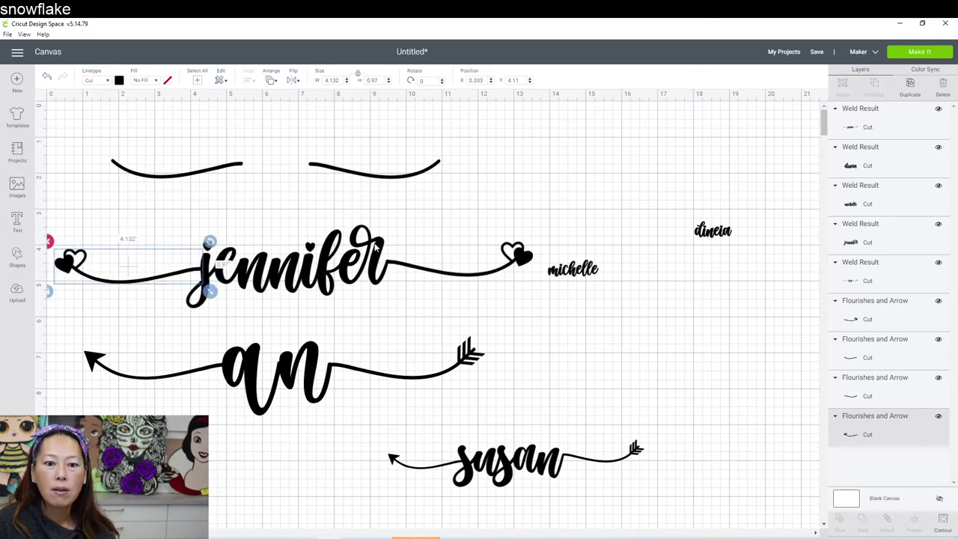
# Step: Weld the large black name and its two heart flourishes into one shape
pyautogui.click(482, 317)
pyautogui.moveTo(482, 315); pyautogui.dragTo(215, 279)
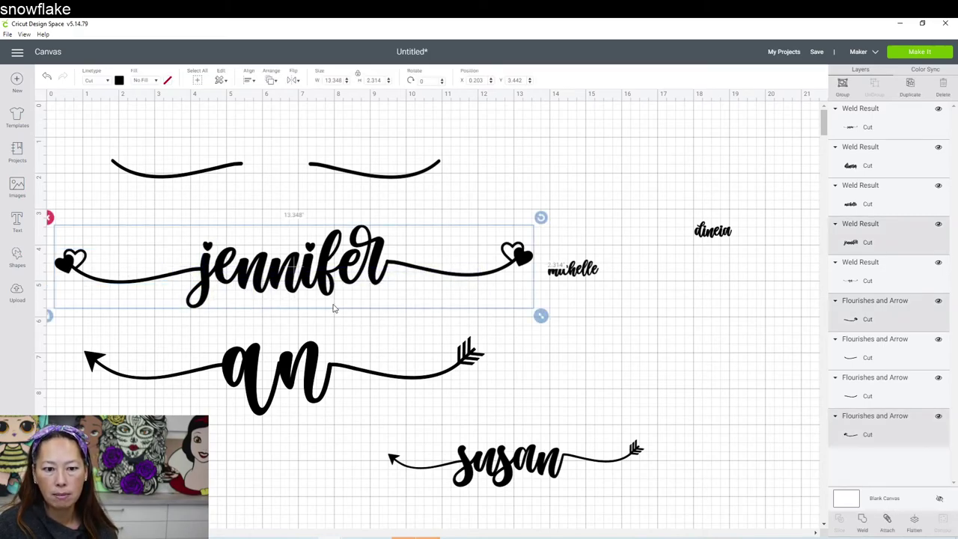
pyautogui.click(862, 523)
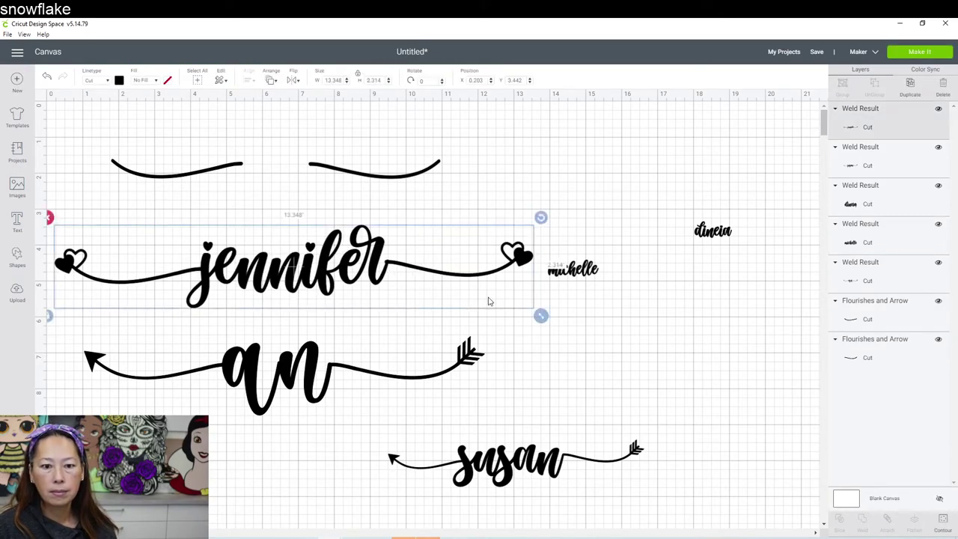
# Step: Shrink the heart-flourished name, reposition it above the finished arrow design and set its width to 7.5 inches
pyautogui.moveTo(536, 308); pyautogui.dragTo(303, 267)
pyautogui.moveTo(230, 258); pyautogui.dragTo(346, 285)
pyautogui.moveTo(431, 311); pyautogui.dragTo(442, 315)
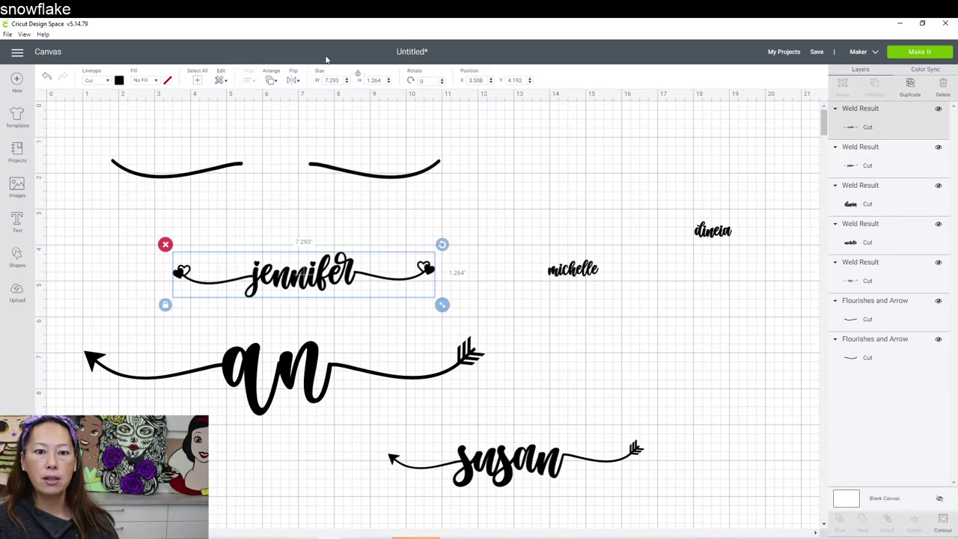
pyautogui.click(328, 80)
pyautogui.write('7.5')
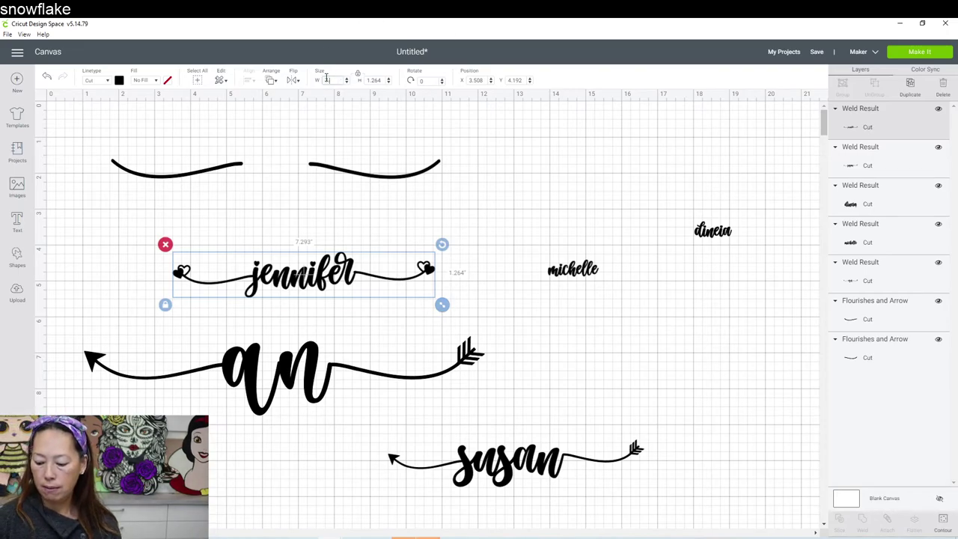
pyautogui.press('Tab')
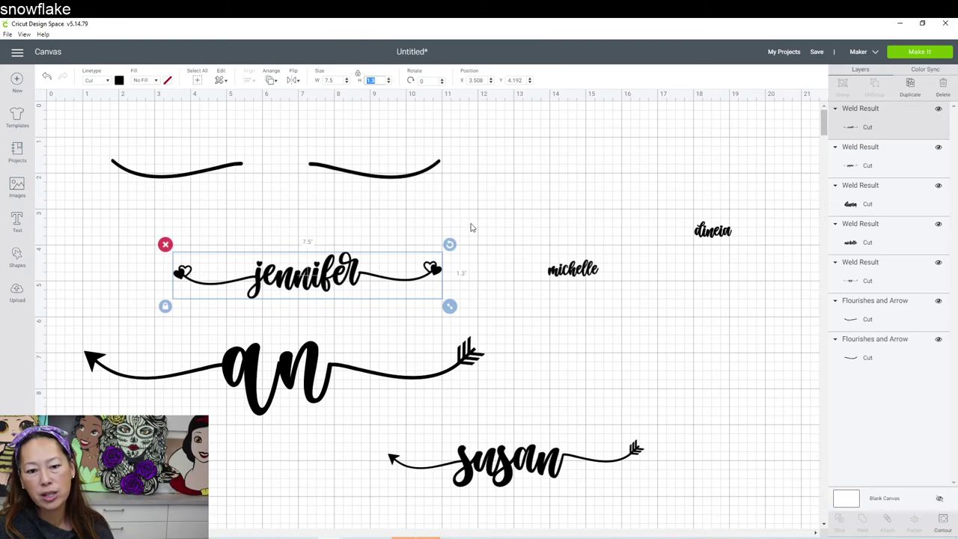
# Step: Enlarge the small name with heart-dotted letters to about 4.71 by 2.05 inches and fit it between the two plain flourishes
pyautogui.click(372, 180)
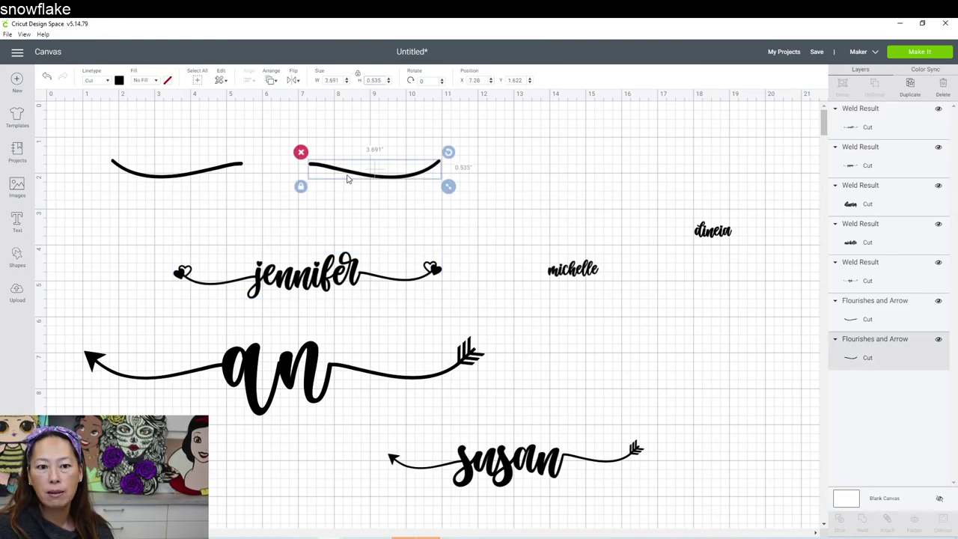
pyautogui.moveTo(79, 140); pyautogui.dragTo(424, 186)
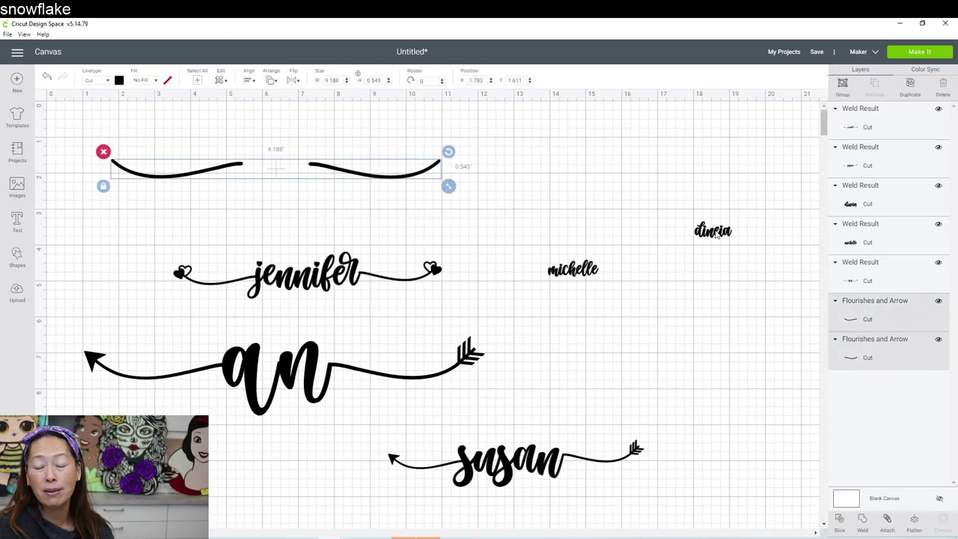
pyautogui.moveTo(718, 234); pyautogui.dragTo(680, 264)
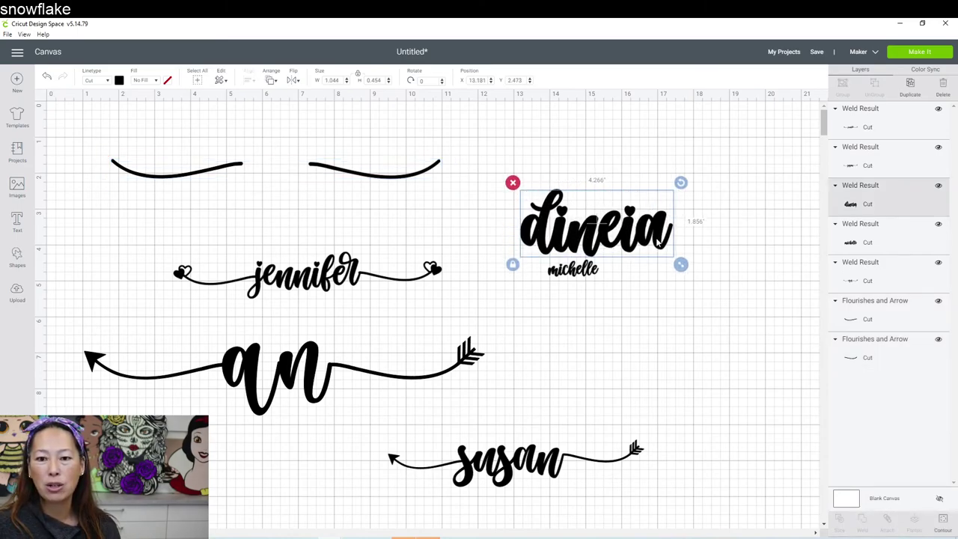
pyautogui.moveTo(617, 236); pyautogui.dragTo(302, 187)
pyautogui.moveTo(444, 186); pyautogui.dragTo(530, 208)
pyautogui.click(307, 189)
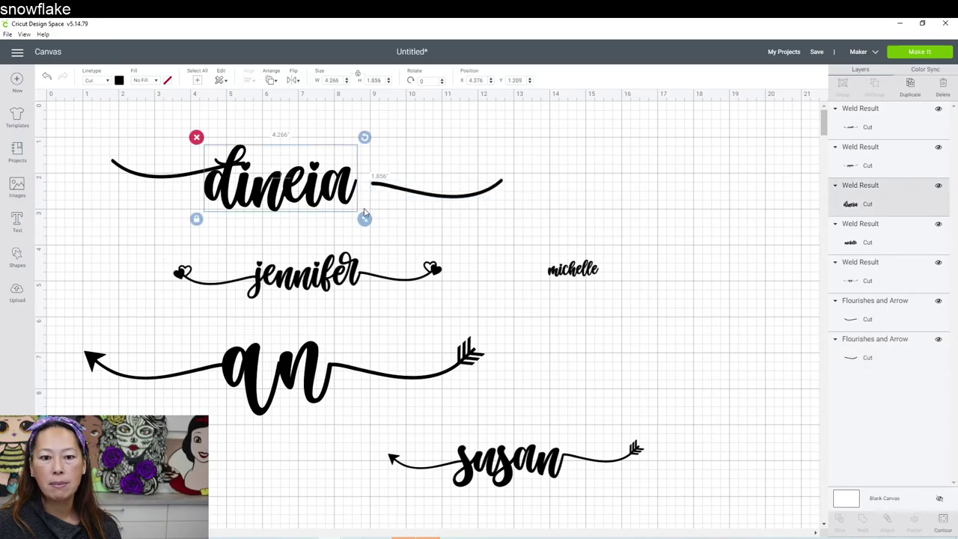
pyautogui.moveTo(369, 221); pyautogui.dragTo(384, 229)
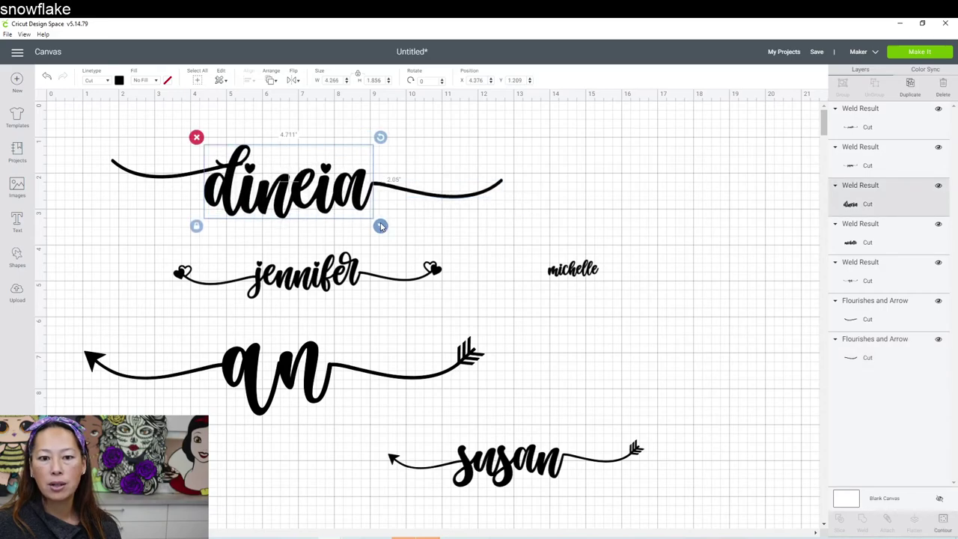
# Step: Attach the remaining plain flourish to the start of the name and shrink the whole design to about 8.04 by 1.39 inches
pyautogui.click(158, 180)
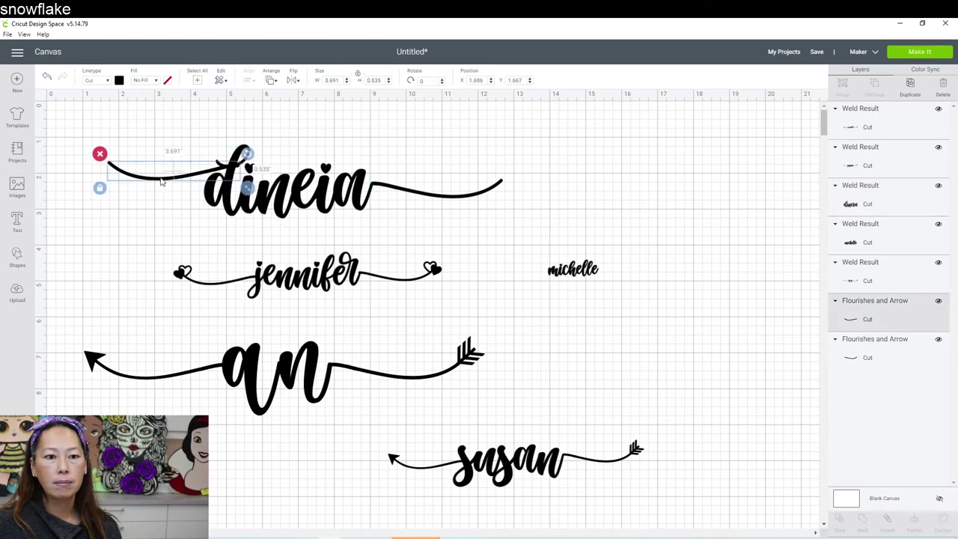
pyautogui.moveTo(150, 186); pyautogui.dragTo(126, 197)
pyautogui.moveTo(125, 201); pyautogui.dragTo(133, 200)
pyautogui.click(687, 194)
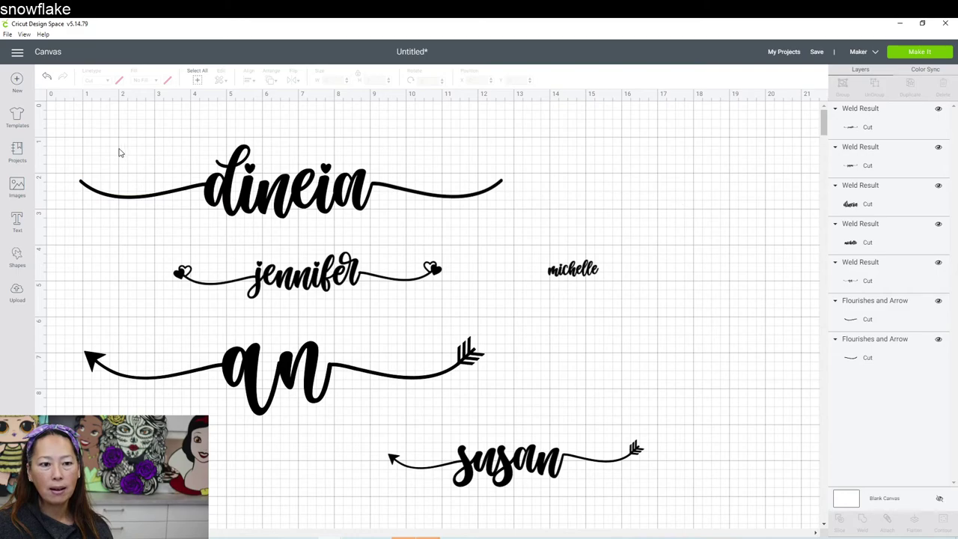
pyautogui.moveTo(58, 138); pyautogui.dragTo(378, 200)
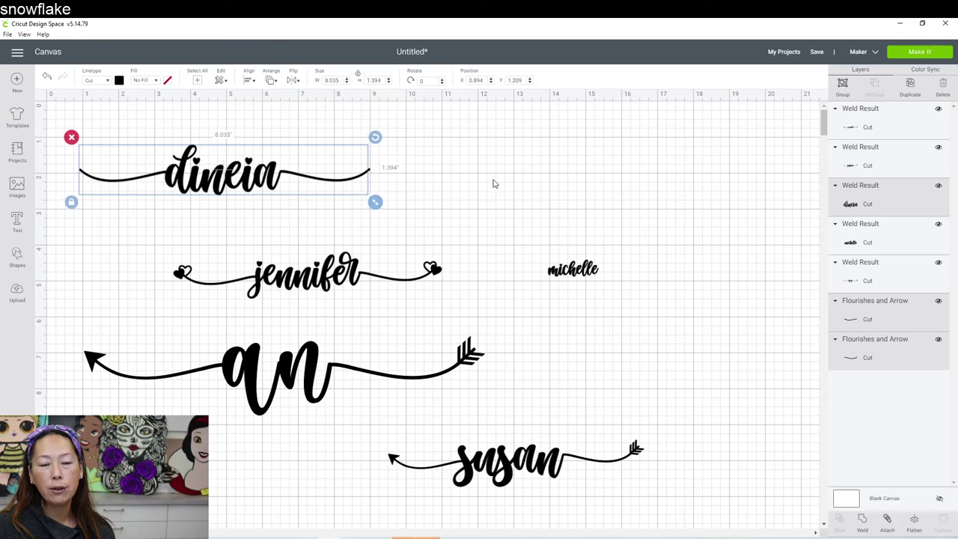
pyautogui.click(494, 184)
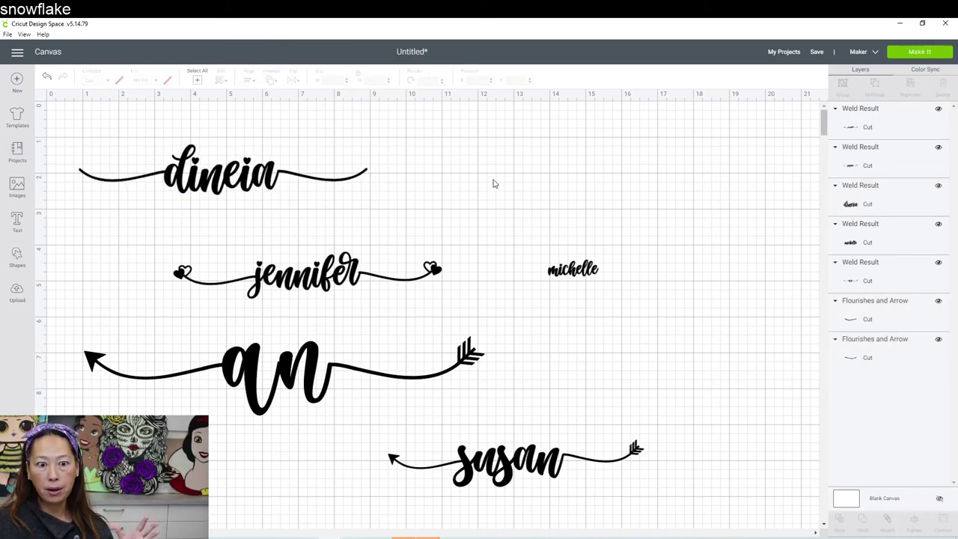
# Step: Detach both plain flourishes from the heart-dotted name and place them apart in the empty area to its right
pyautogui.moveTo(335, 187); pyautogui.dragTo(609, 182)
pyautogui.click(334, 182)
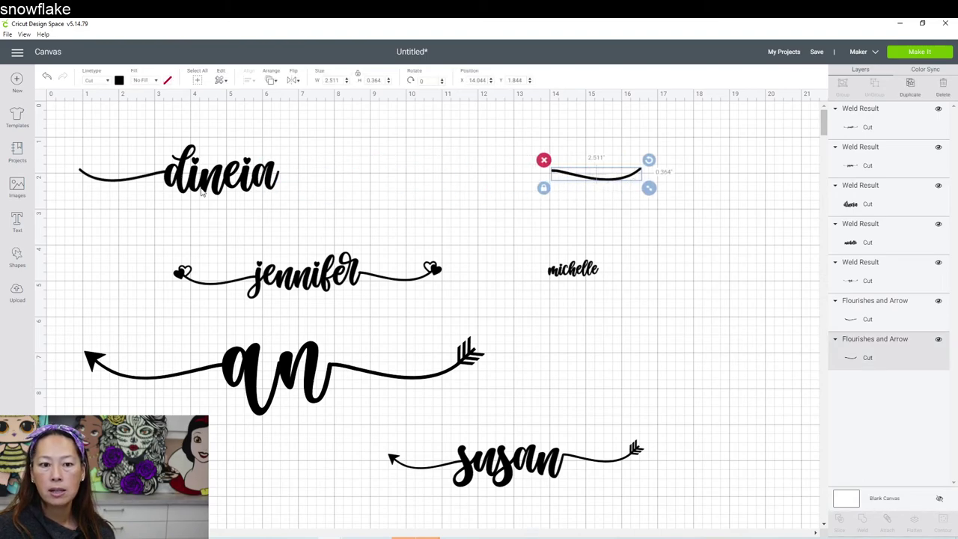
pyautogui.click(116, 186)
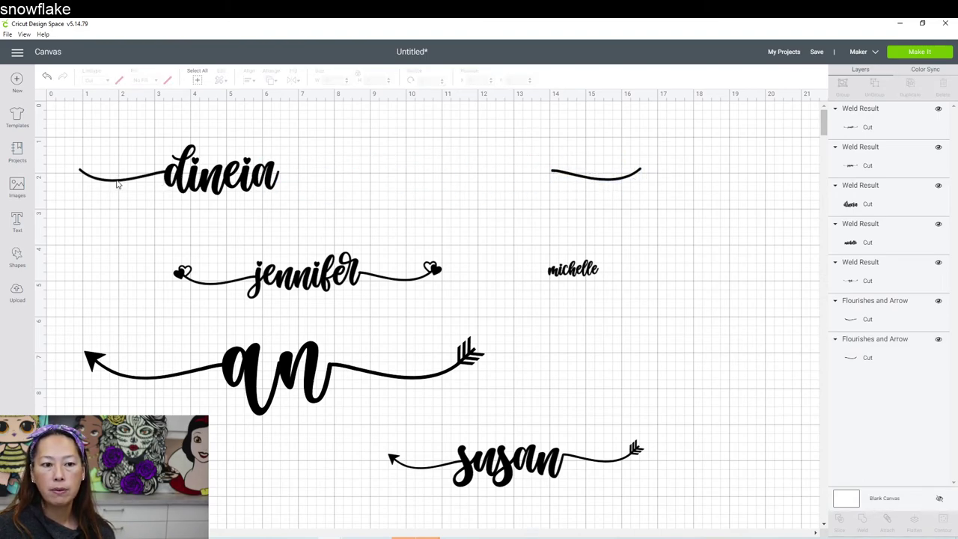
pyautogui.click(116, 187)
pyautogui.moveTo(117, 185); pyautogui.dragTo(441, 177)
# Step: Add a square below the two detached flourishes and nudge both flourishes slightly to the left
pyautogui.click(18, 258)
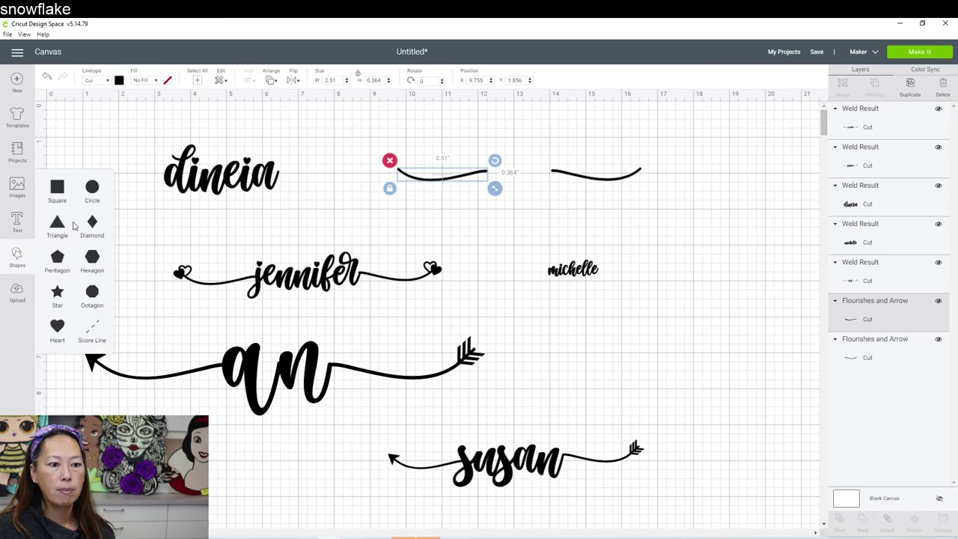
pyautogui.click(89, 189)
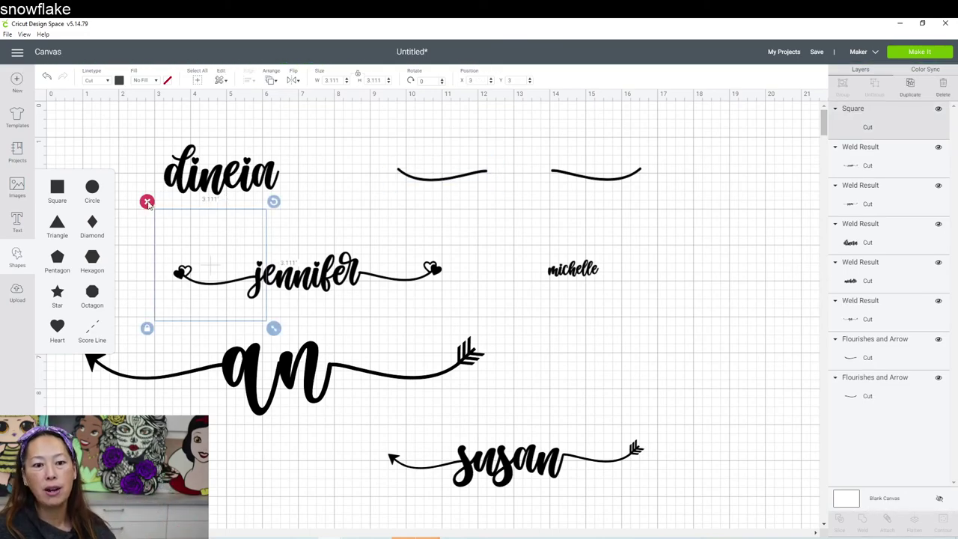
pyautogui.moveTo(245, 254); pyautogui.dragTo(479, 272)
pyautogui.moveTo(472, 174); pyautogui.dragTo(462, 174)
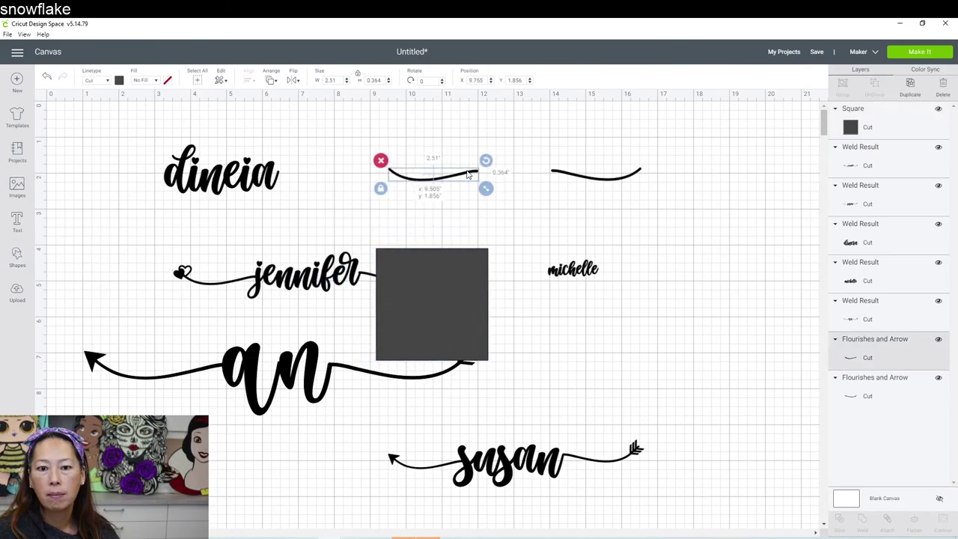
pyautogui.click(556, 171)
pyautogui.click(567, 177)
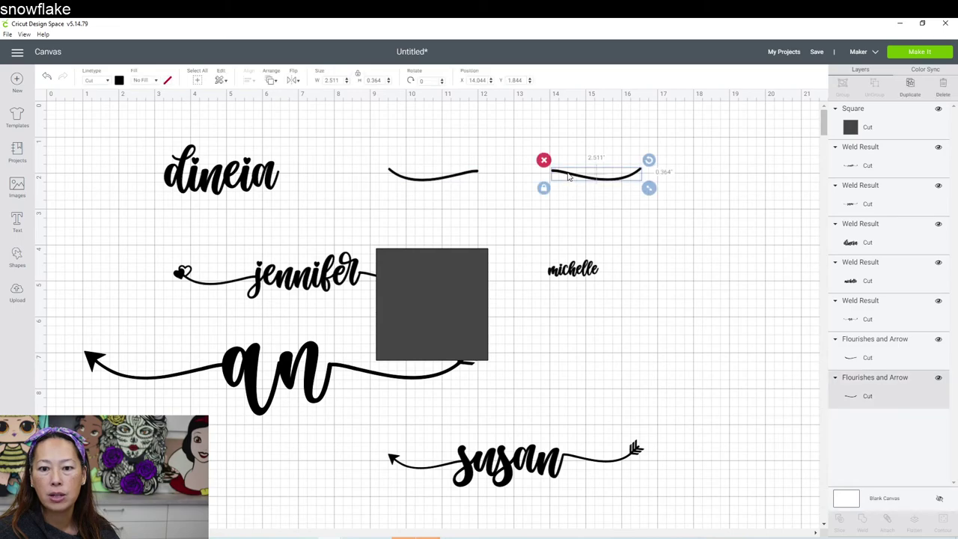
pyautogui.moveTo(567, 176); pyautogui.dragTo(564, 179)
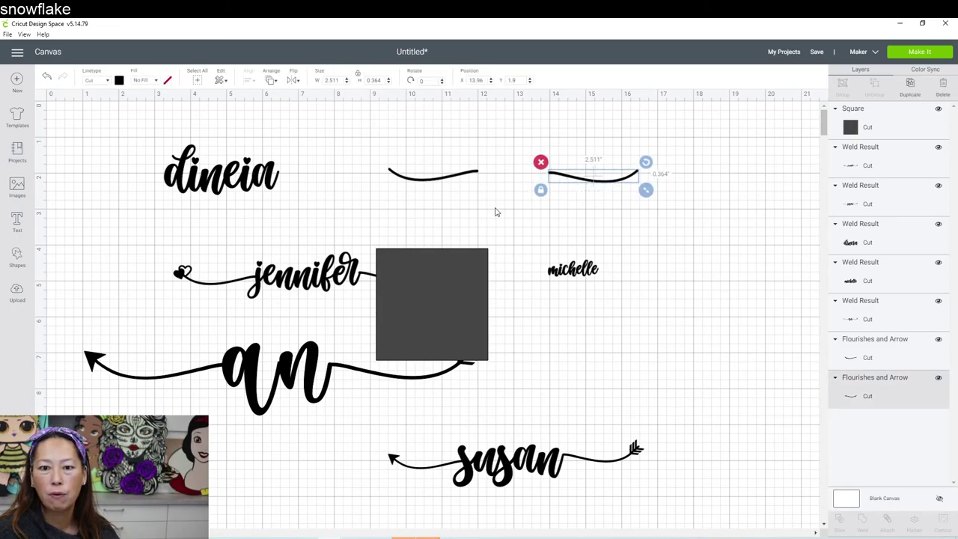
# Step: Place the square over the inner ends of both flourishes and stretch it without fixed proportions to about 3.44 by 3.08 inches
pyautogui.moveTo(452, 303); pyautogui.dragTo(533, 184)
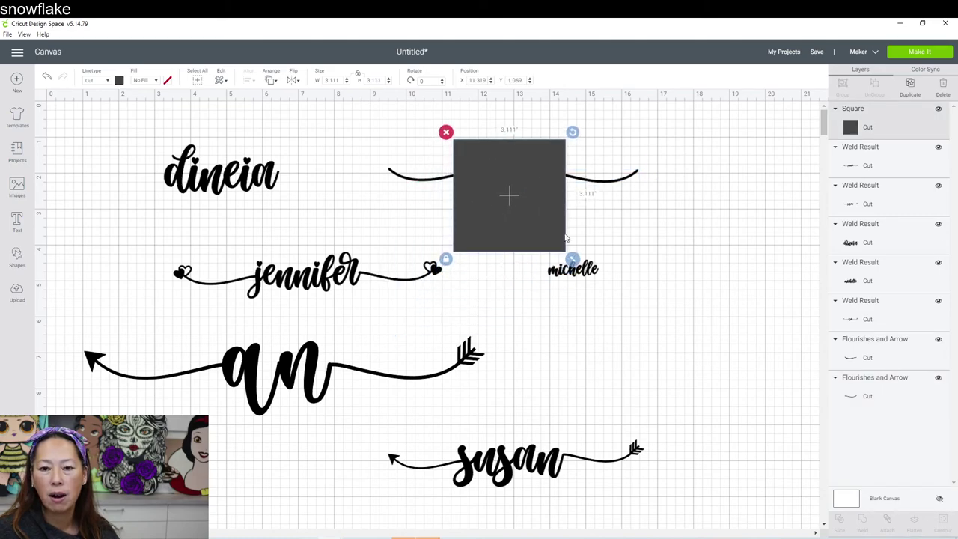
pyautogui.click(446, 259)
pyautogui.moveTo(535, 205); pyautogui.dragTo(536, 205)
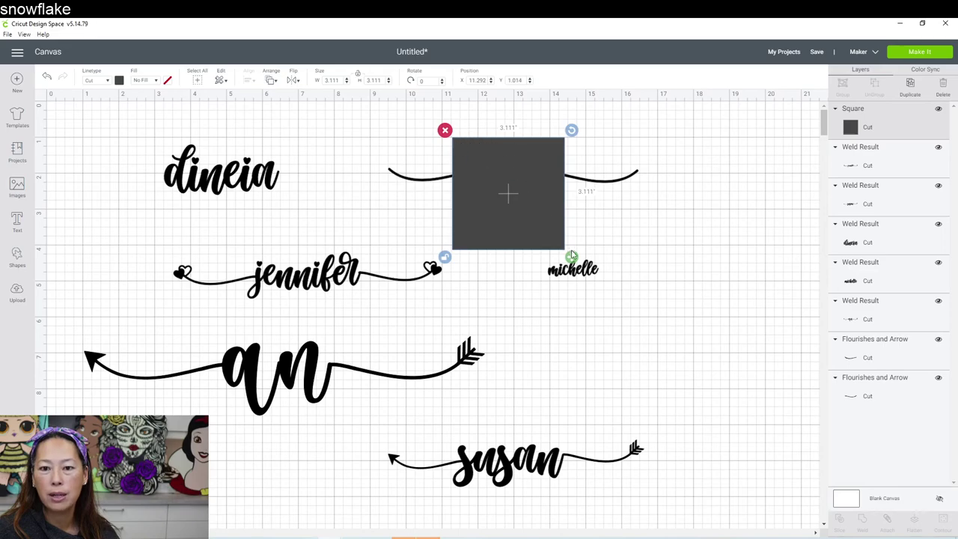
pyautogui.moveTo(572, 256); pyautogui.dragTo(584, 257)
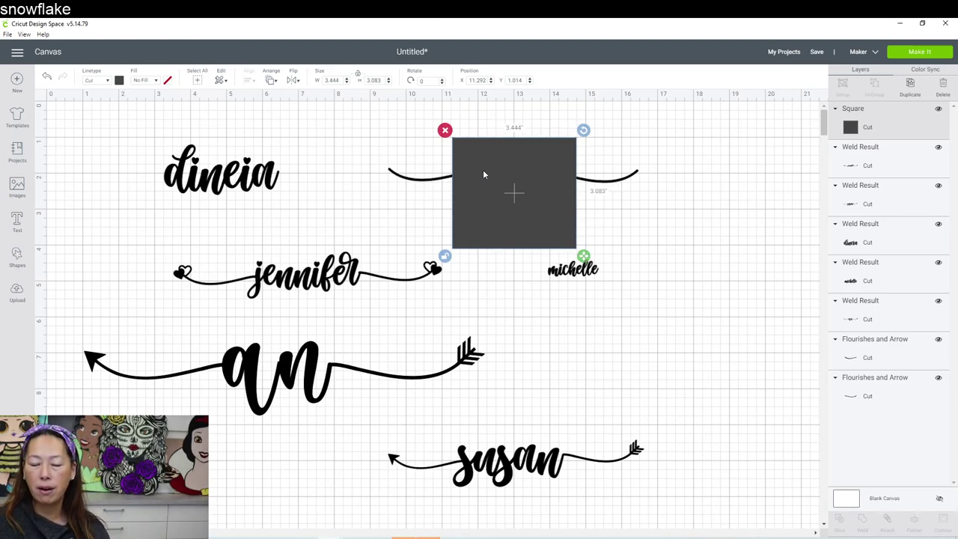
# Step: Slice the inner ends off the two plain flourishes with the square, one flourish at a time
pyautogui.click(721, 195)
pyautogui.moveTo(720, 191); pyautogui.dragTo(556, 170)
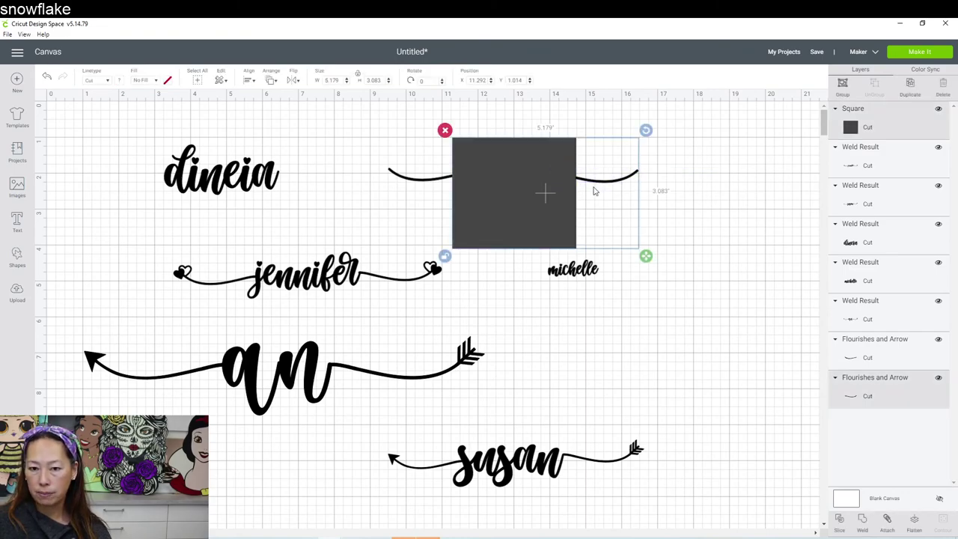
pyautogui.click(839, 520)
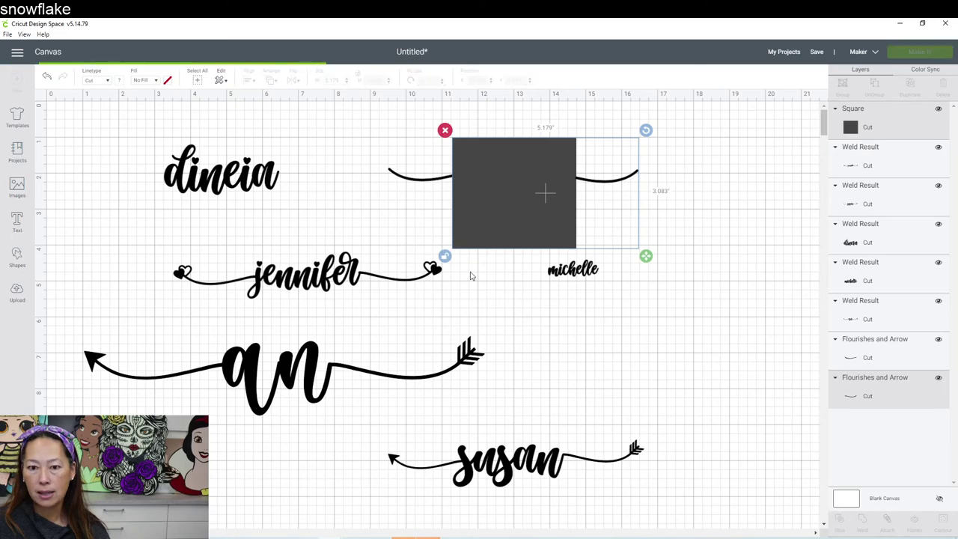
pyautogui.moveTo(341, 144); pyautogui.dragTo(494, 207)
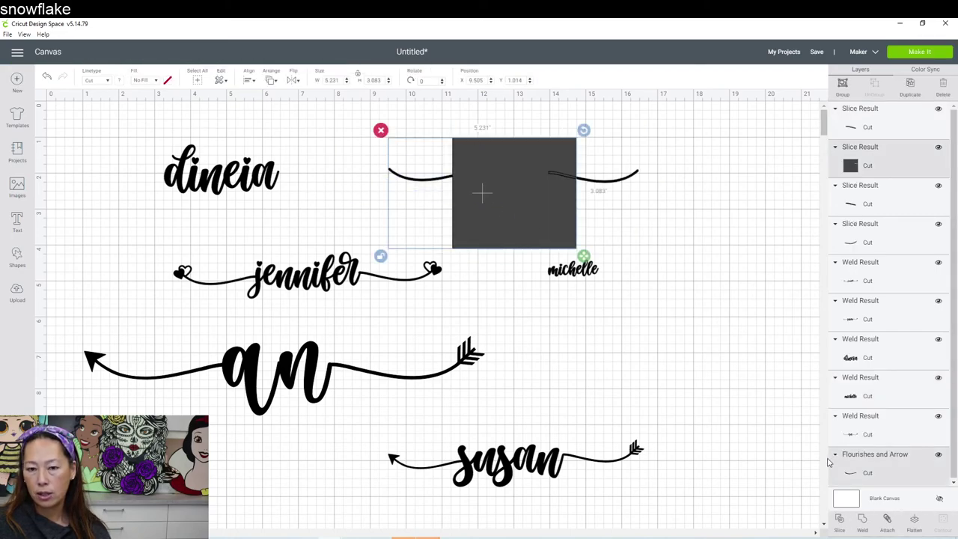
pyautogui.click(839, 520)
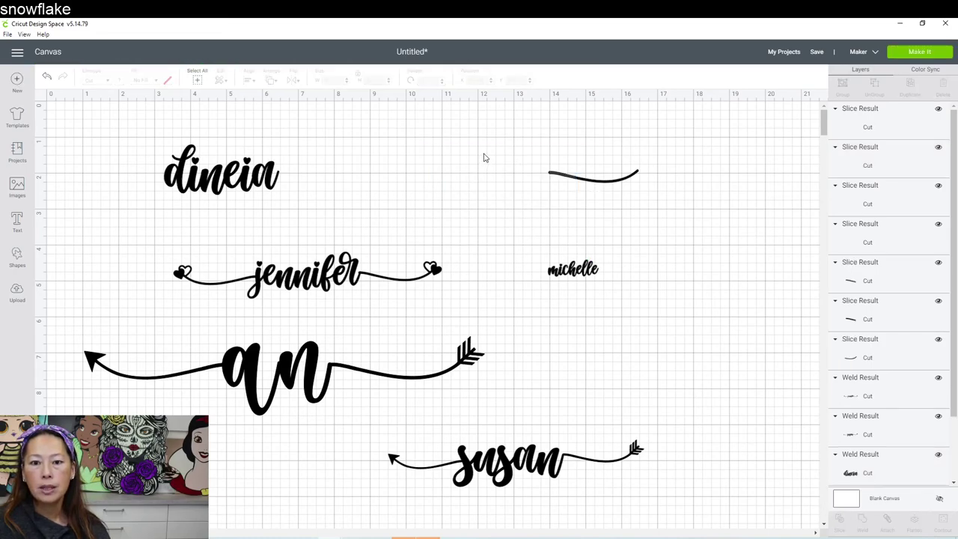
# Step: Move the sliced square out of the way and attach the shortened flourishes to the start and end of the heart-dotted name
pyautogui.moveTo(486, 155); pyautogui.dragTo(765, 251)
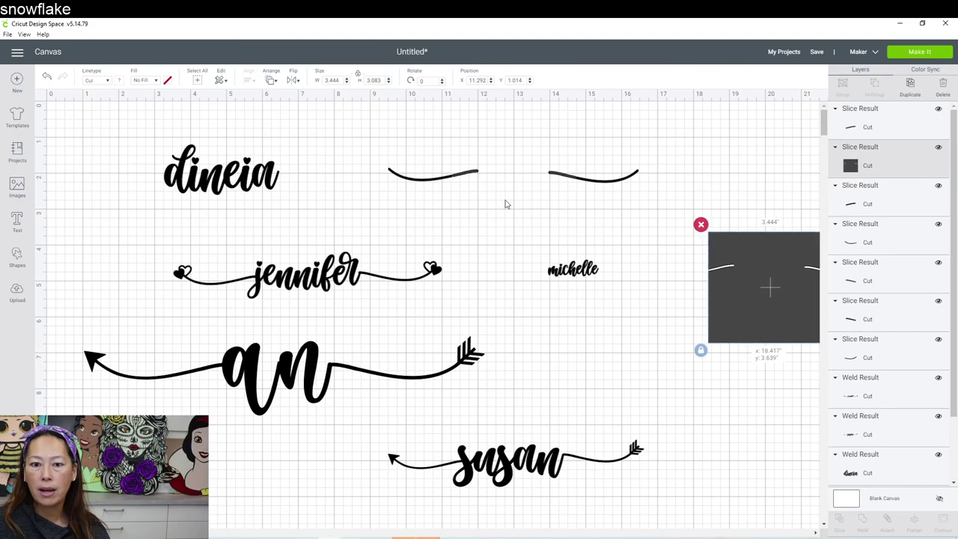
pyautogui.moveTo(427, 182); pyautogui.dragTo(167, 184)
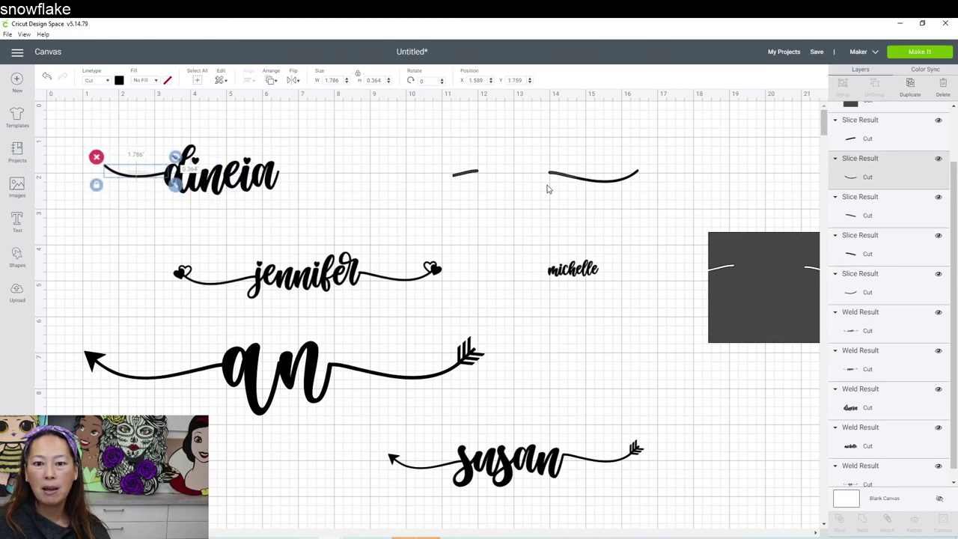
pyautogui.click(622, 181)
pyautogui.moveTo(563, 225); pyautogui.dragTo(320, 182)
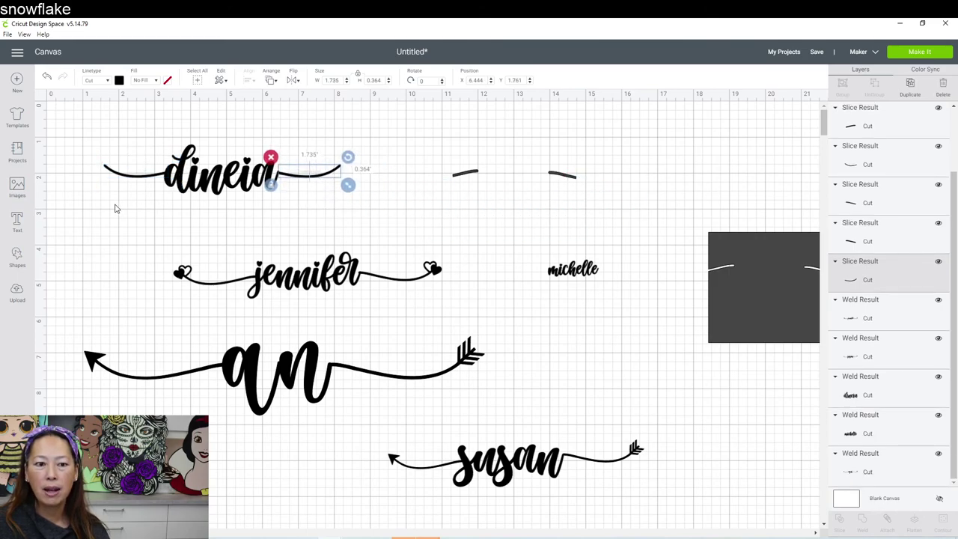
pyautogui.click(62, 138)
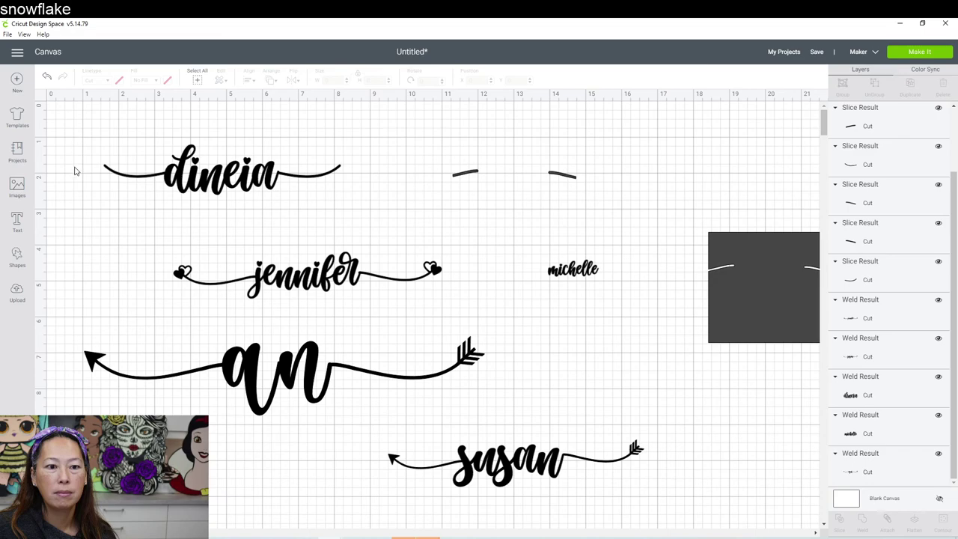
# Step: Set the width of the heart-dotted name with its shortened flourishes to 7.5 inches and select the smaller arrow name design
pyautogui.moveTo(73, 138); pyautogui.dragTo(337, 213)
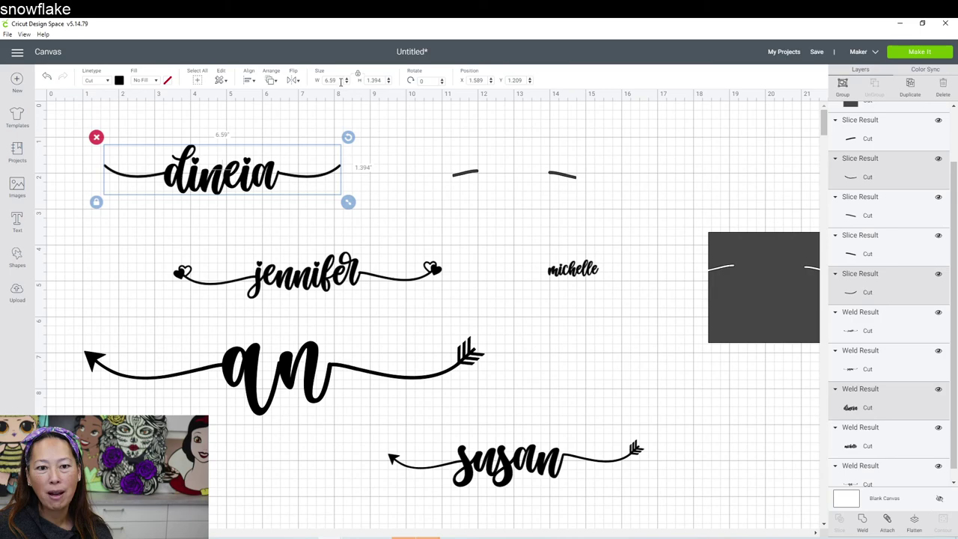
pyautogui.write('7.5')
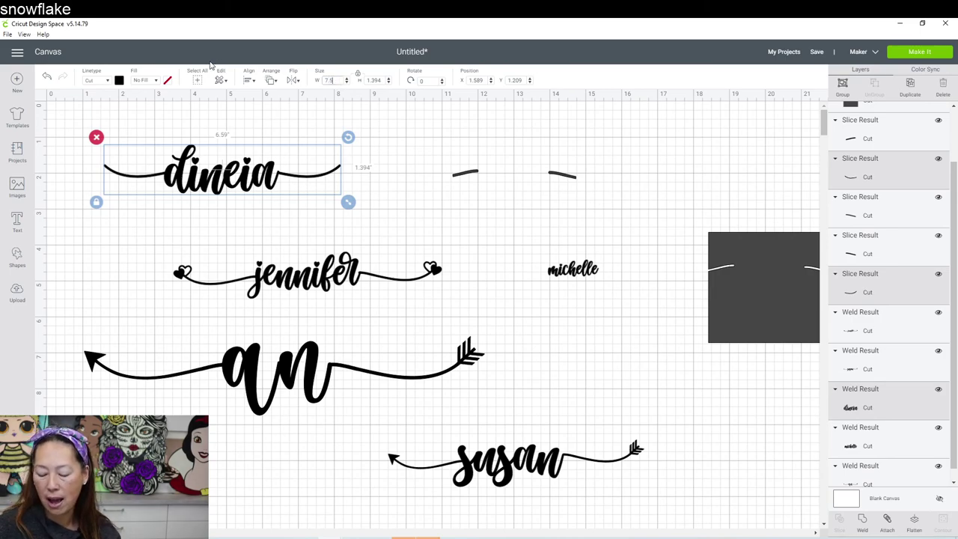
pyautogui.press('Tab')
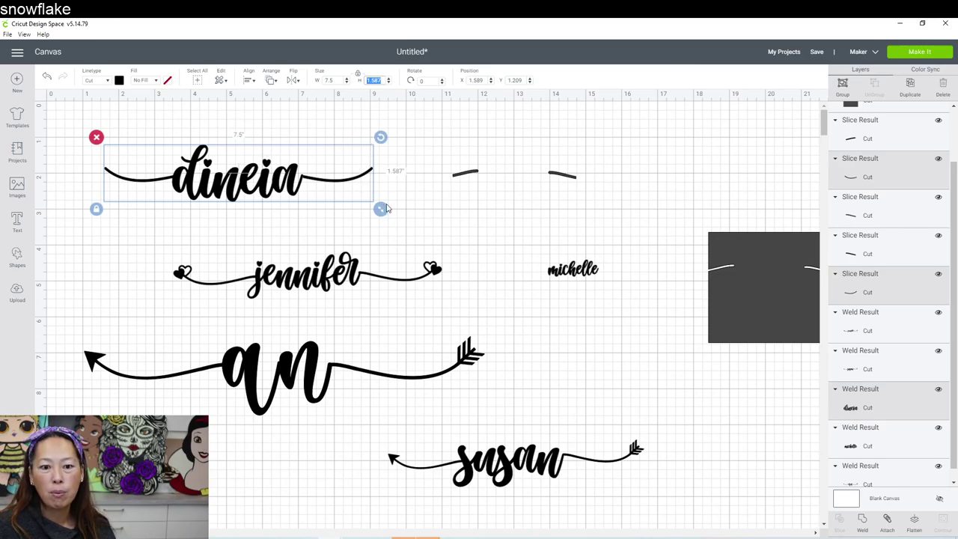
pyautogui.click(485, 468)
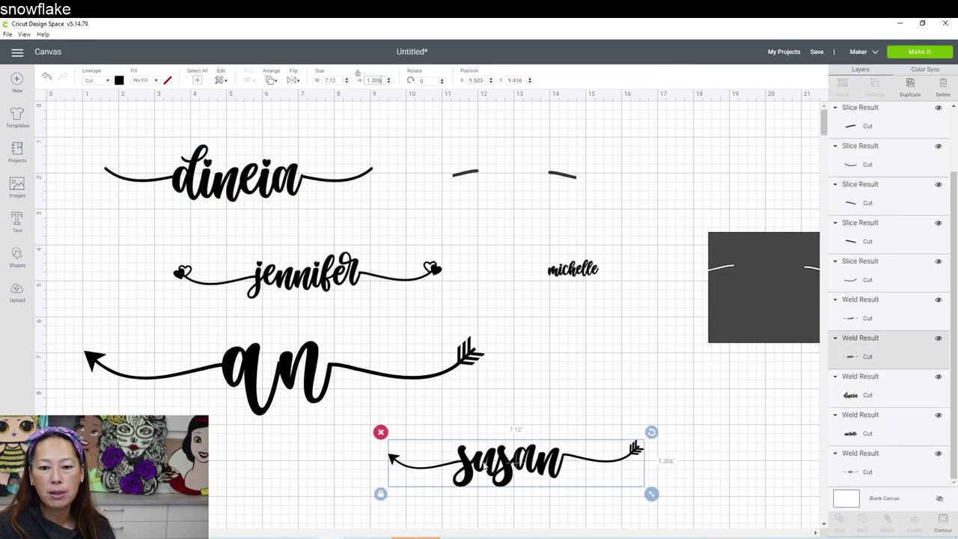